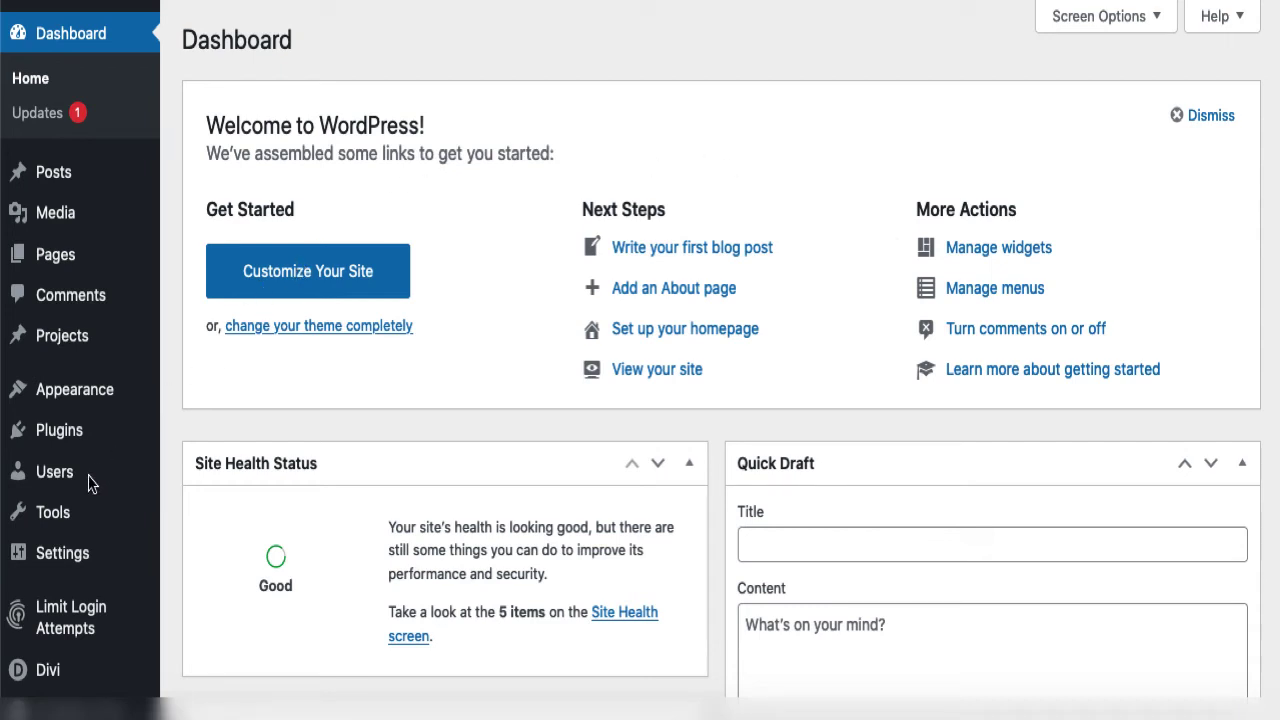
# Step: Search the WordPress plugin directory for "free ssl" to add a new plugin
pyautogui.scroll(-1, 92, 480)
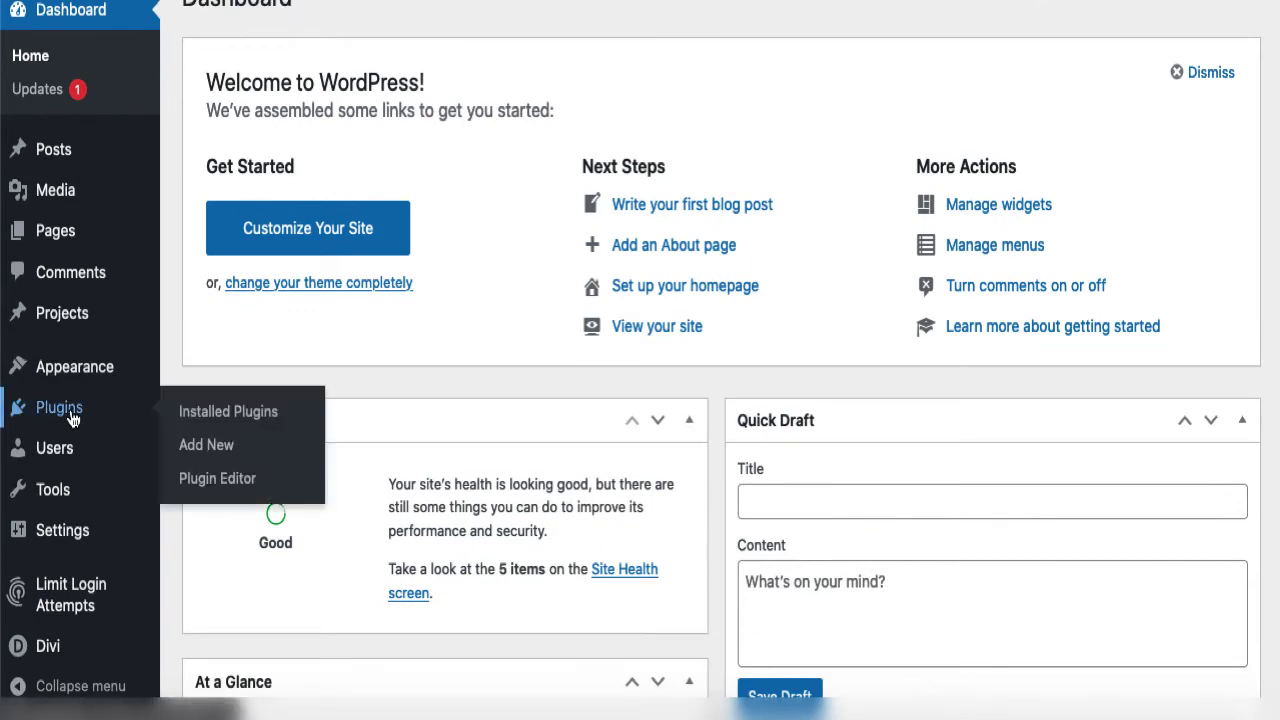
pyautogui.click(72, 418)
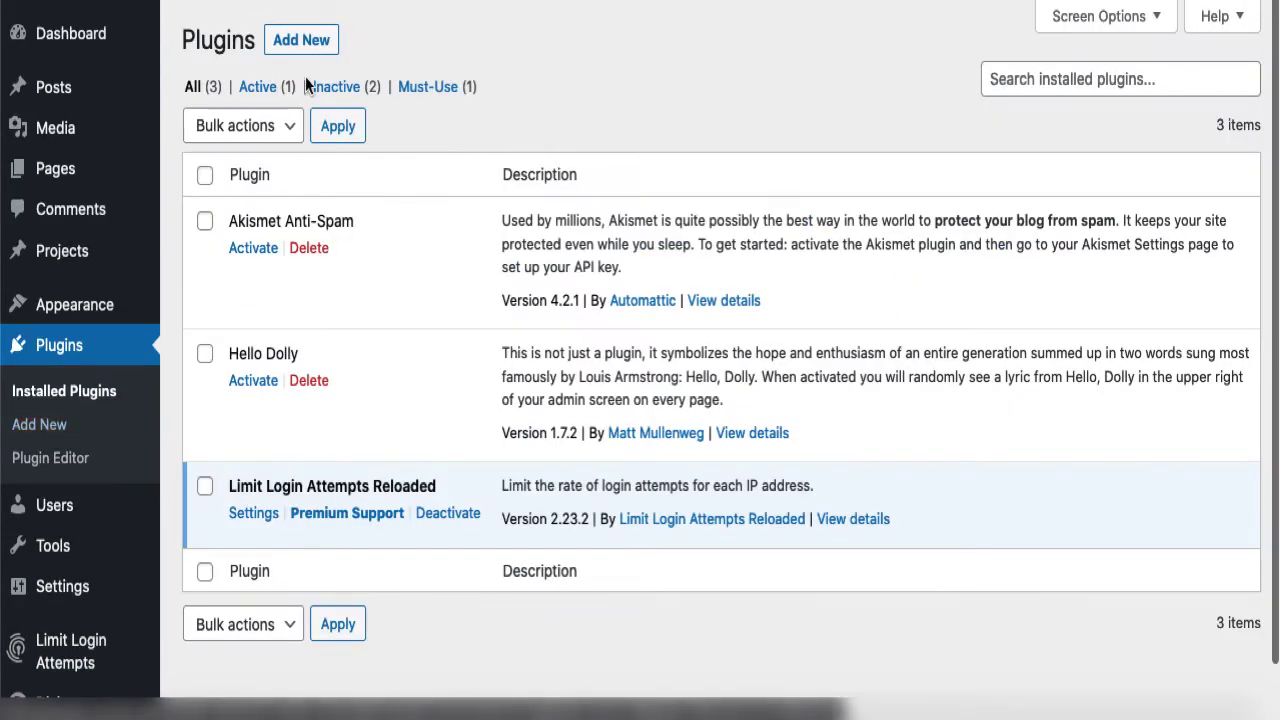
pyautogui.click(303, 42)
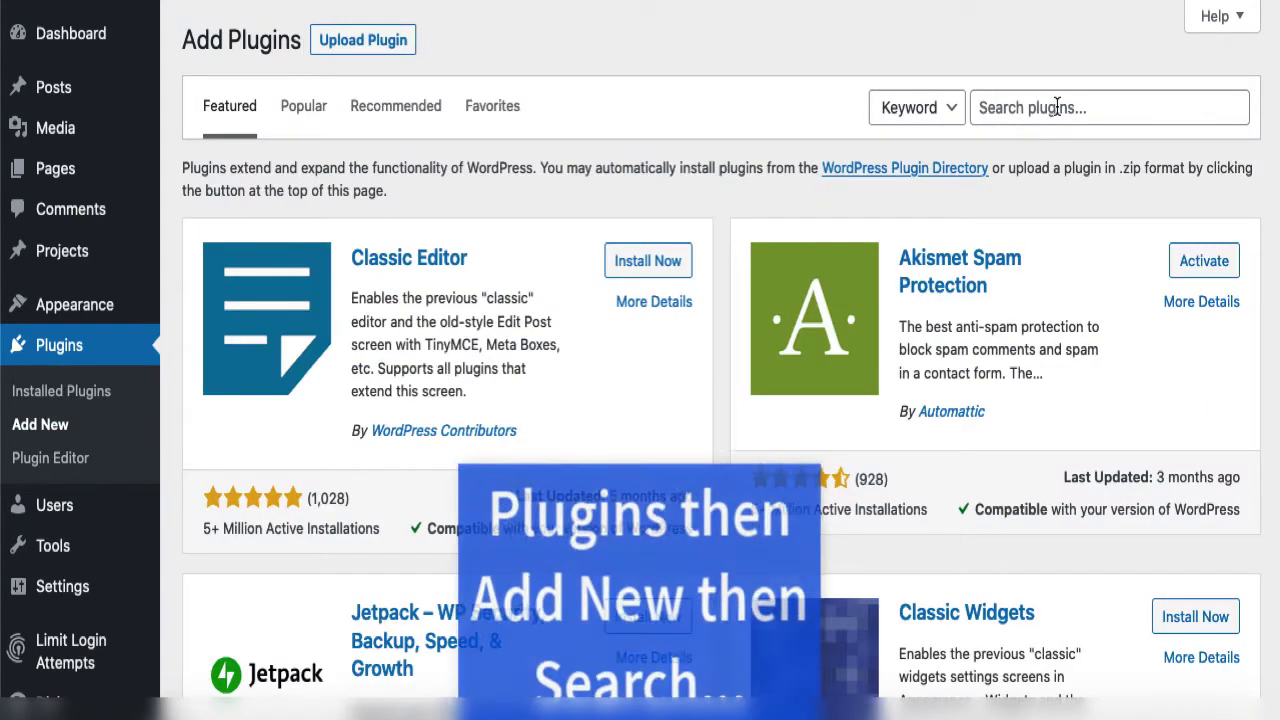
pyautogui.click(1057, 107)
pyautogui.write('fre')
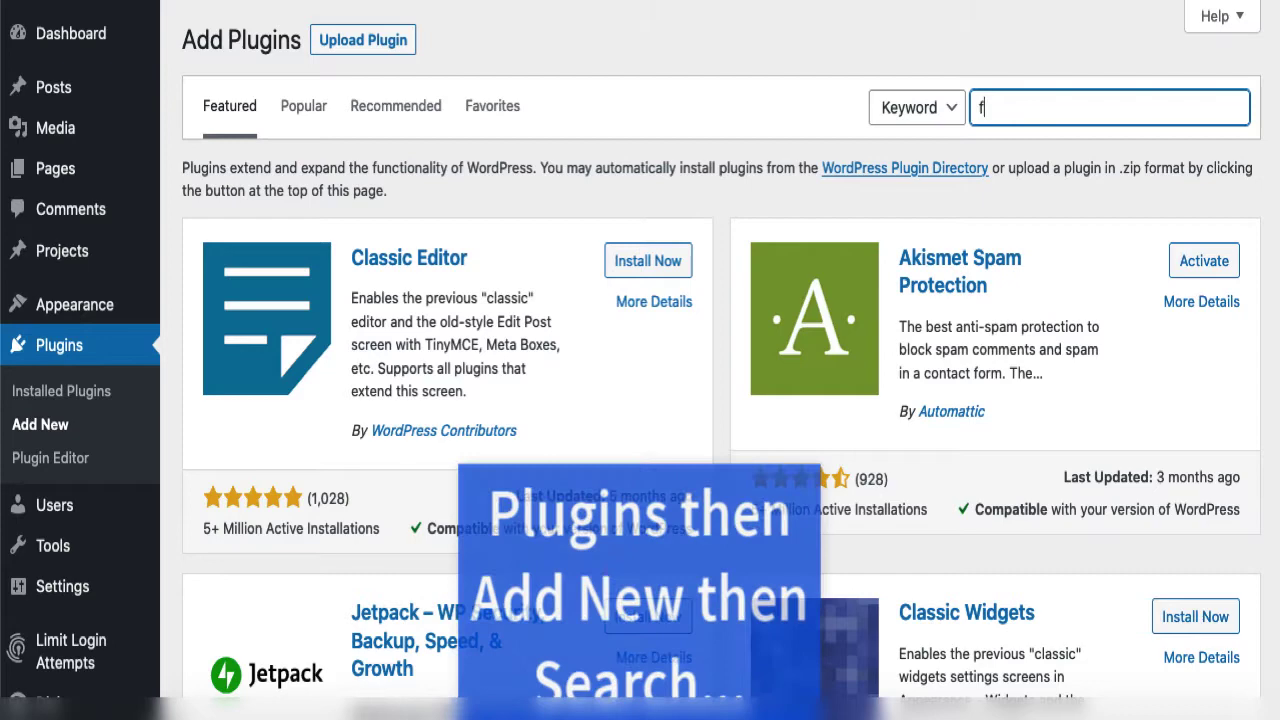
pyautogui.write('e ssl')
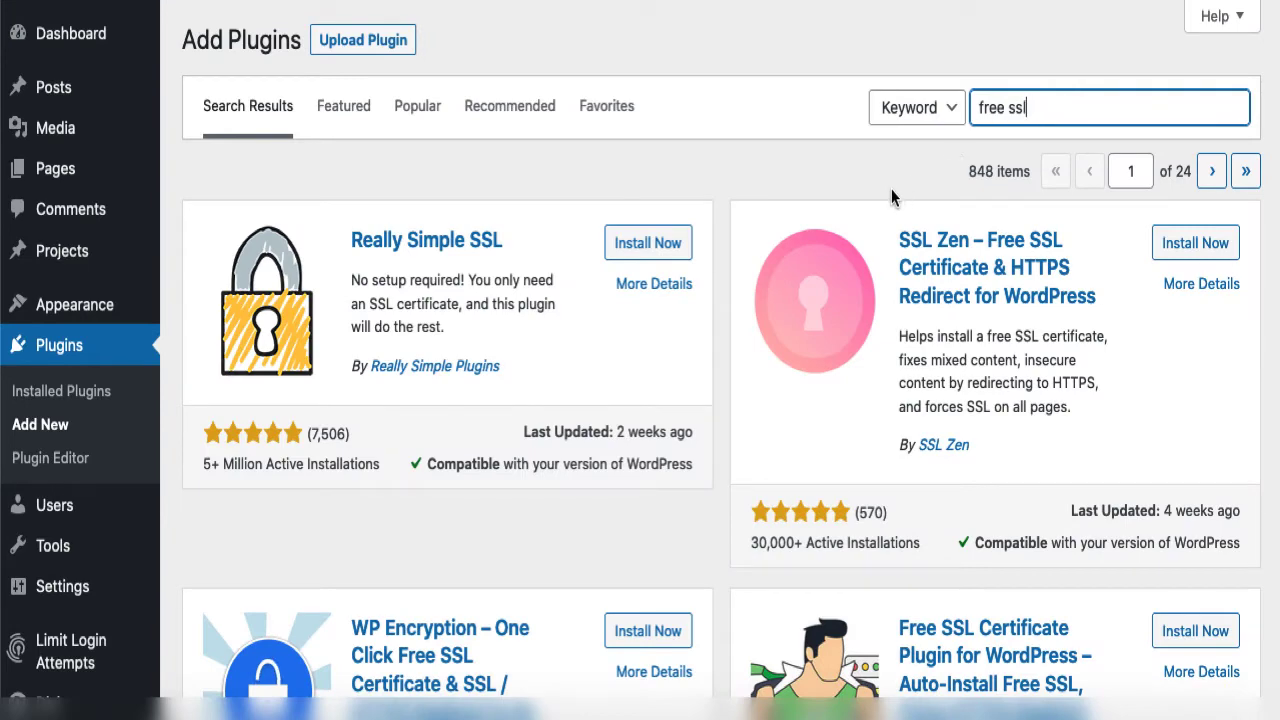
# Step: Review the description of Free SSL Certificate Plugin for WordPress by Free SSL Dot Tech, and install and activate it
pyautogui.scroll(-4, 643, 366)
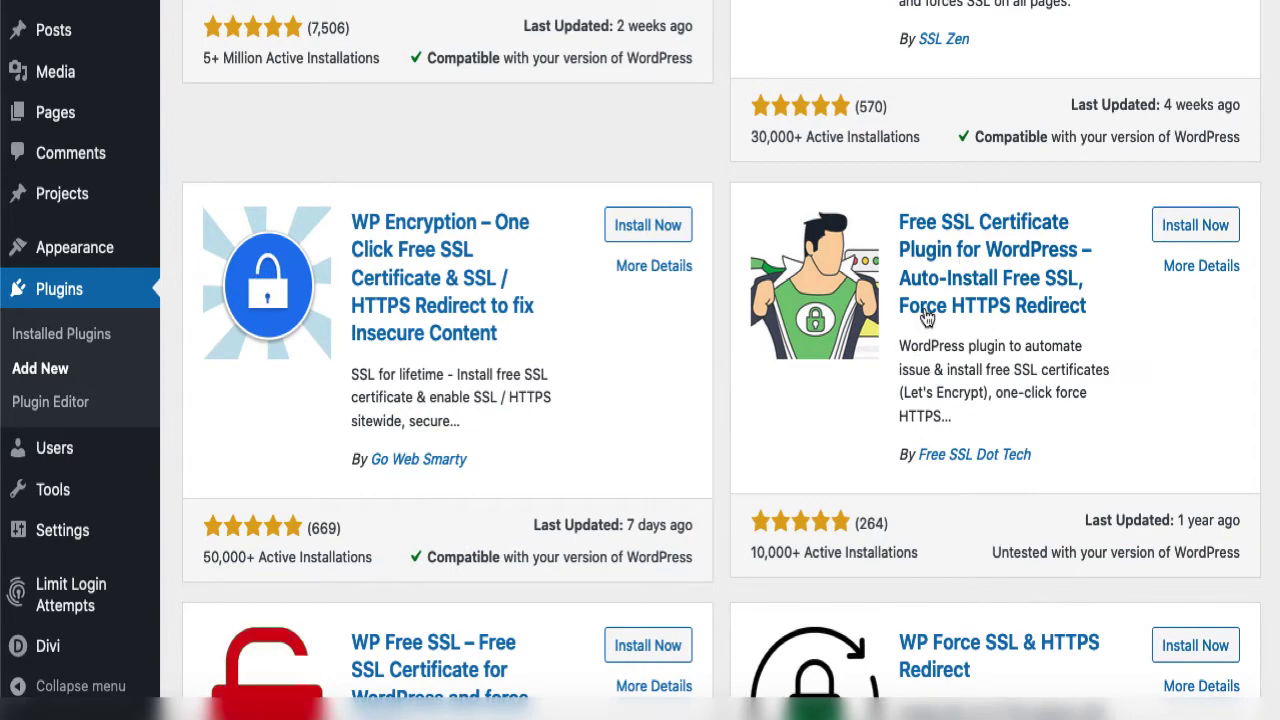
pyautogui.click(1022, 272)
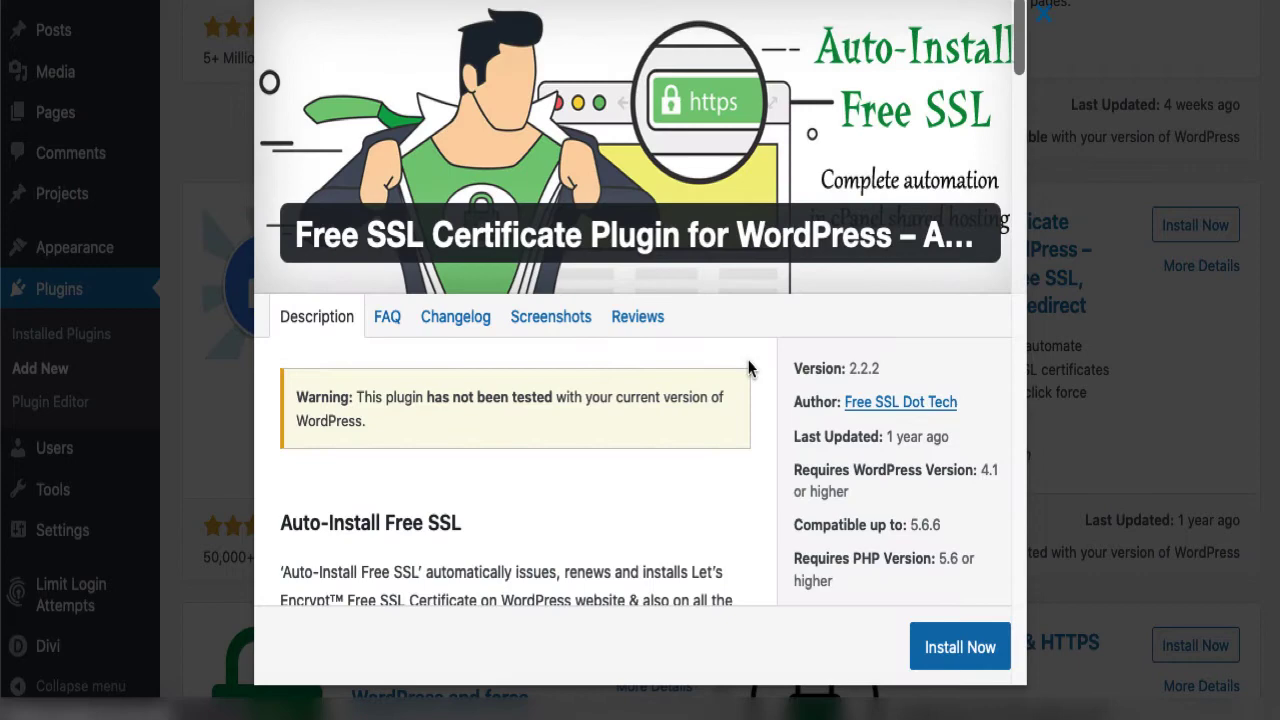
pyautogui.scroll(-5, 748, 369)
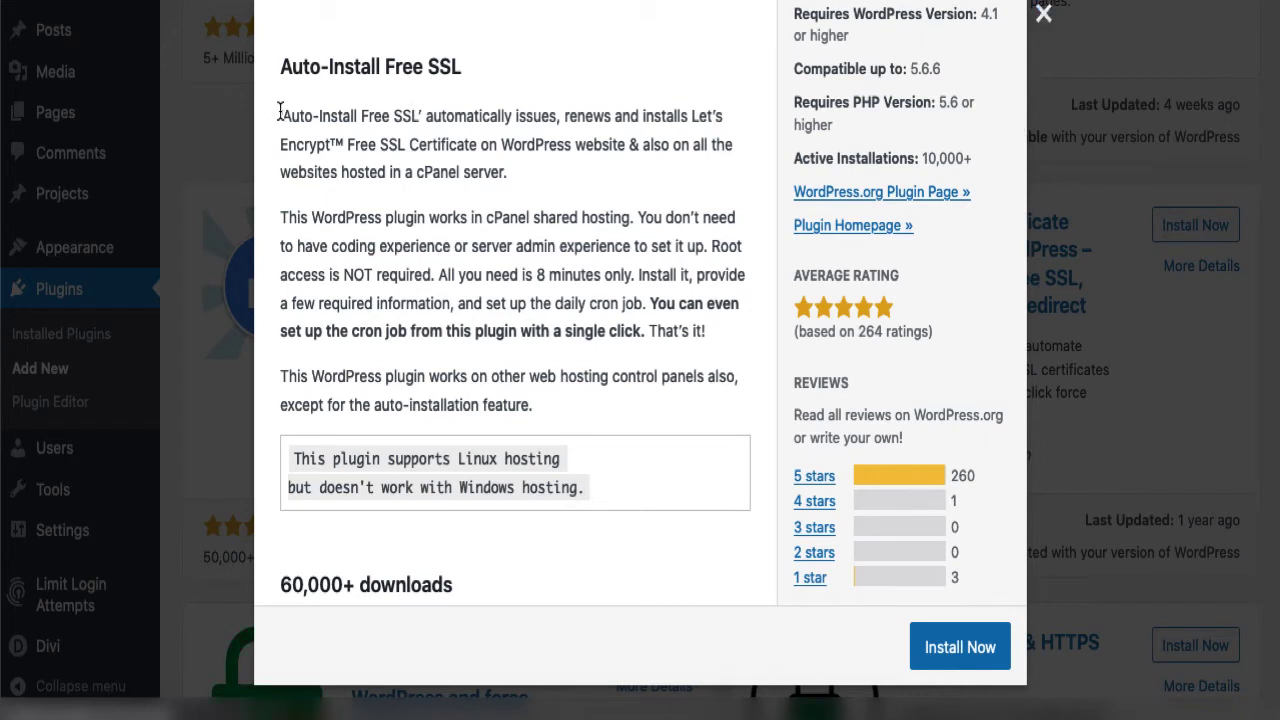
pyautogui.moveTo(280, 113); pyautogui.dragTo(510, 176)
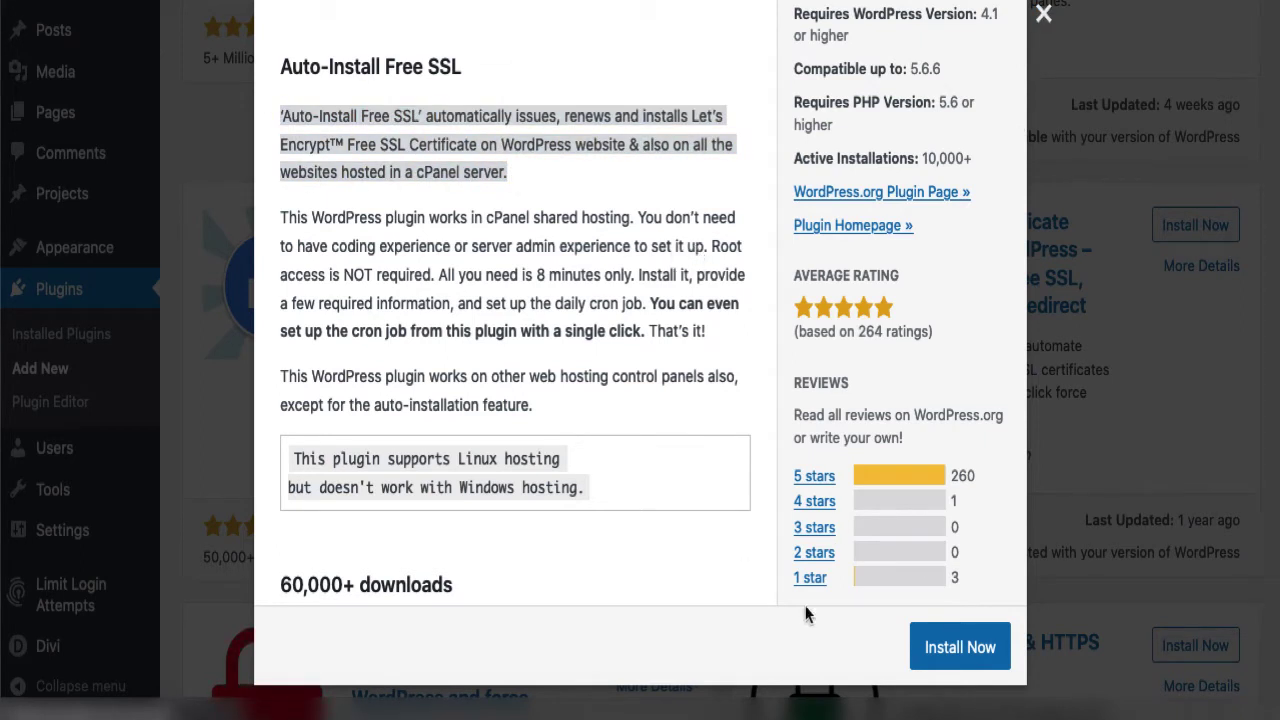
pyautogui.click(940, 647)
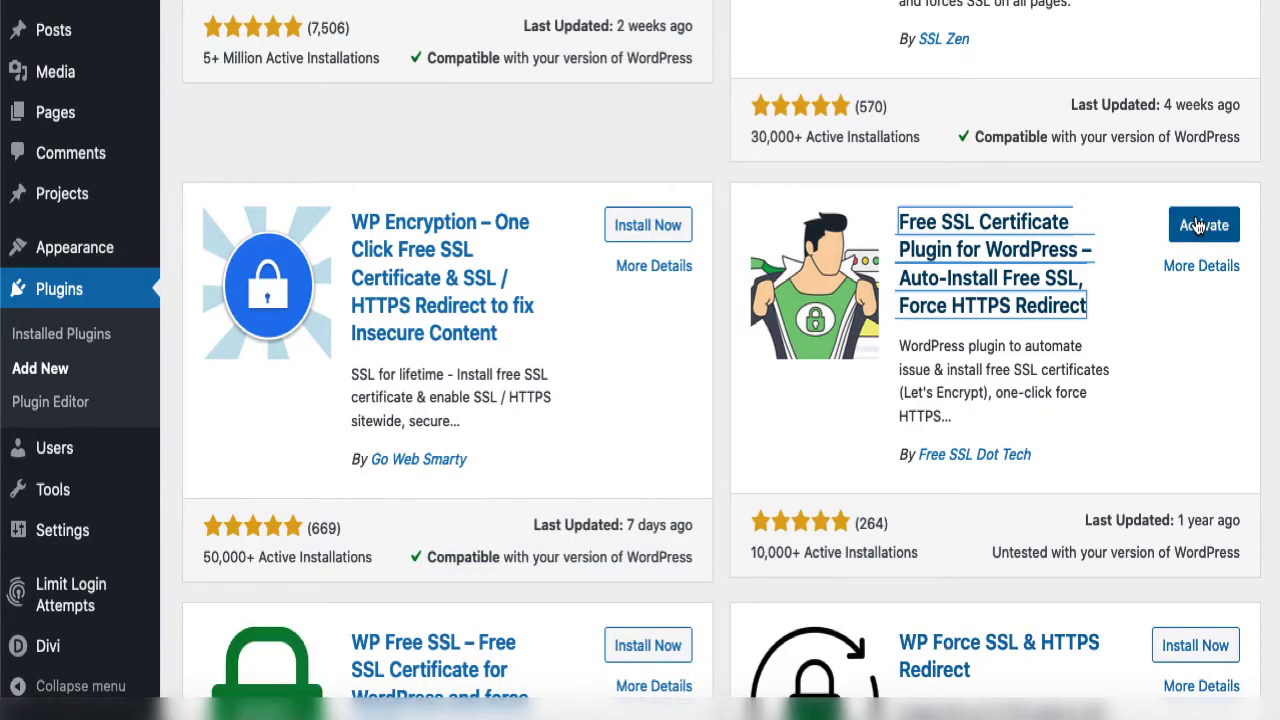
pyautogui.click(1200, 225)
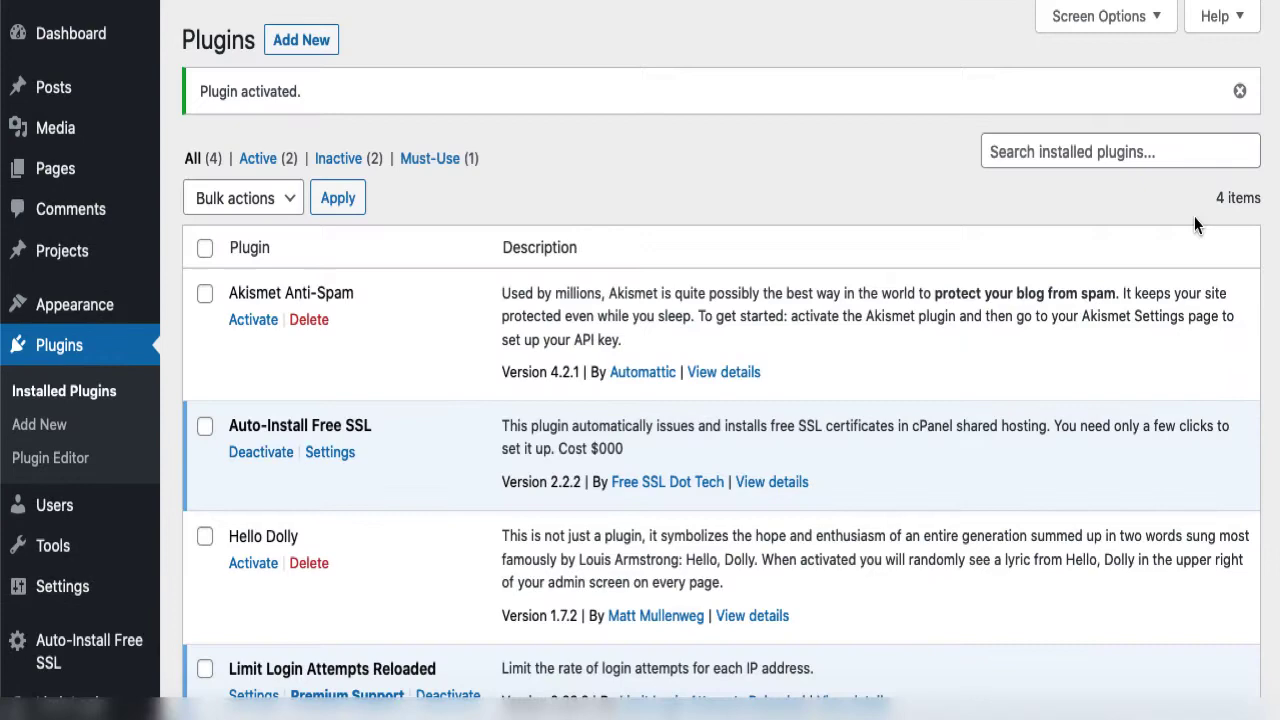
# Step: Open the Basic Settings form of the Auto-Install Free SSL plugin
pyautogui.click(330, 452)
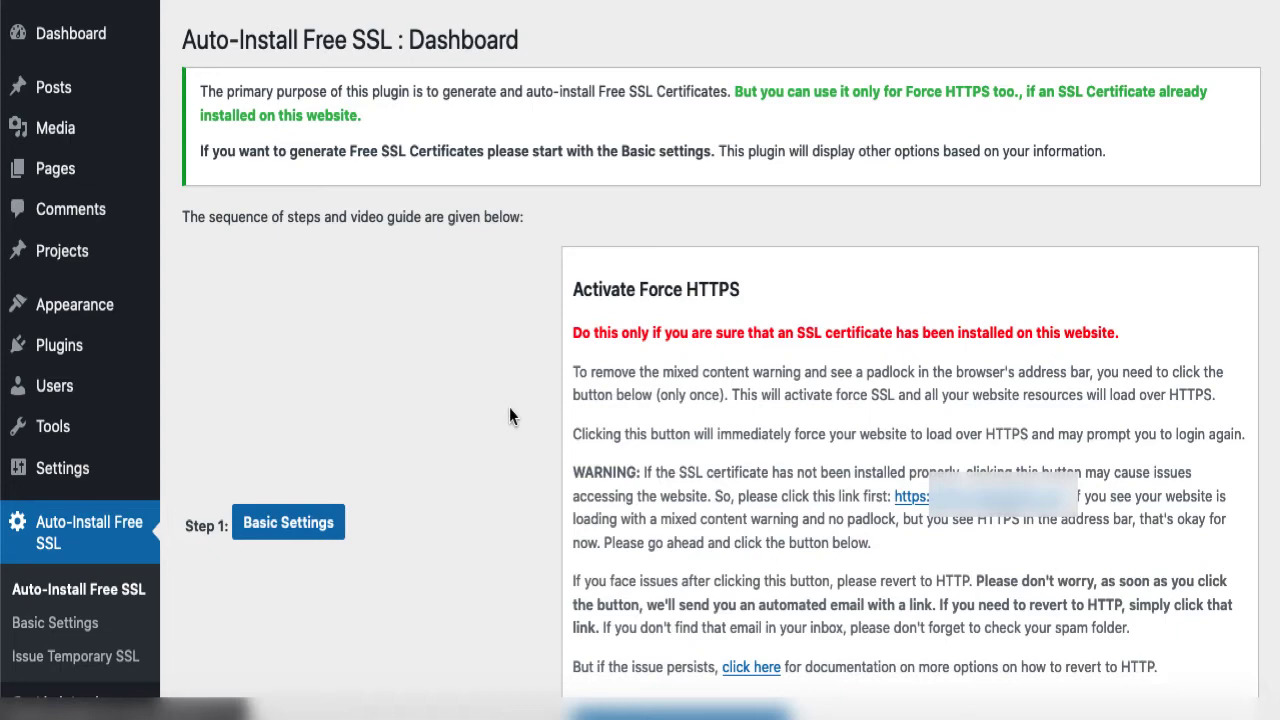
pyautogui.scroll(-5, 509, 416)
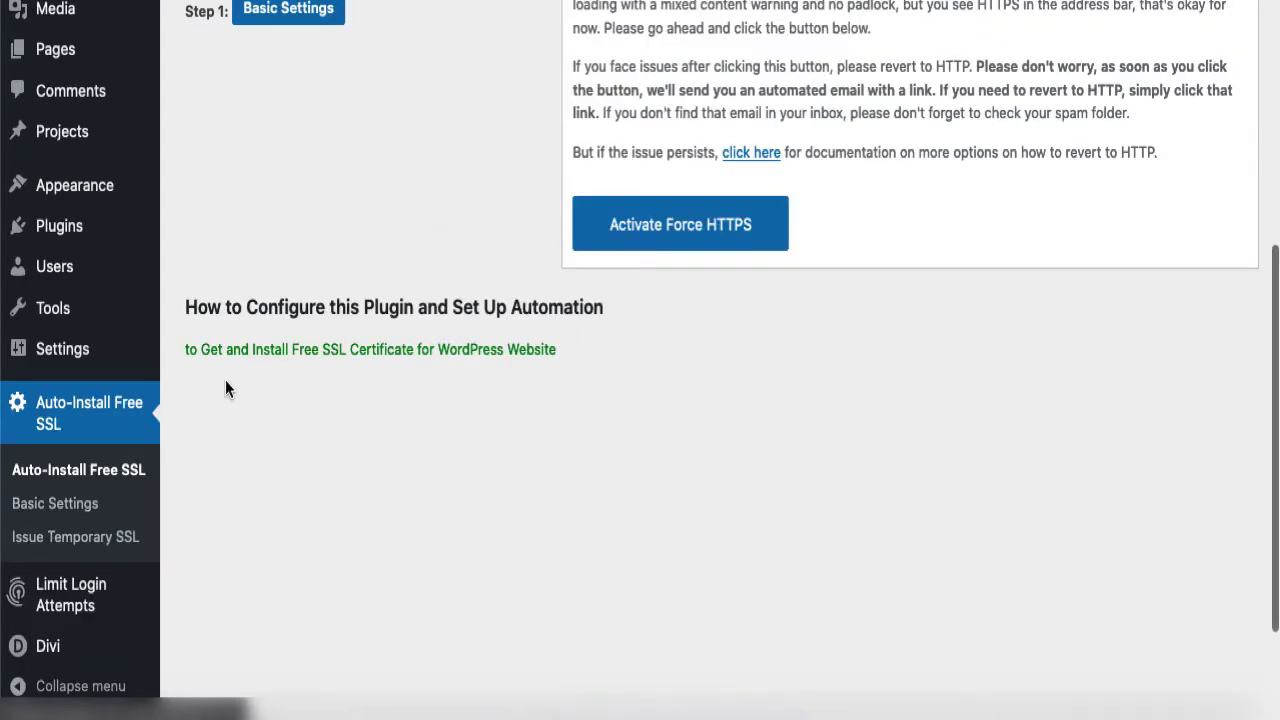
pyautogui.click(73, 498)
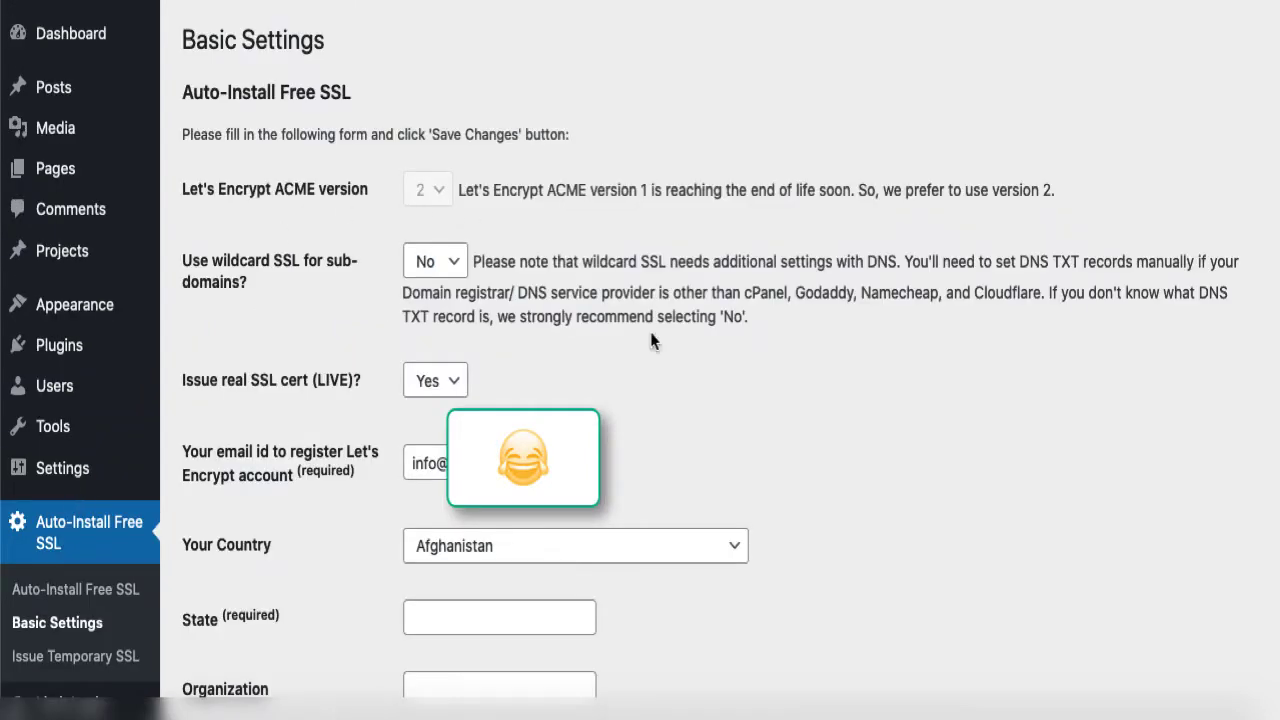
# Step: Set the country for the SSL certificate registration to Tanzania, United Republic of
pyautogui.scroll(-2, 651, 338)
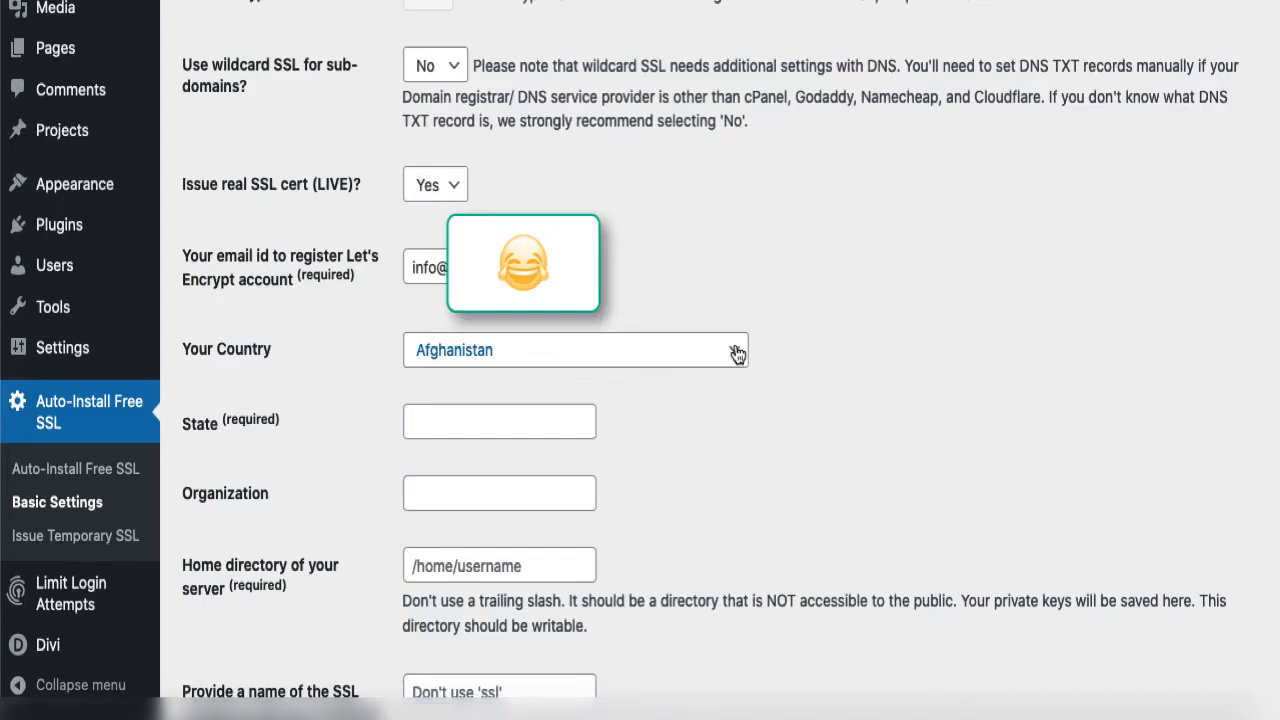
pyautogui.click(739, 351)
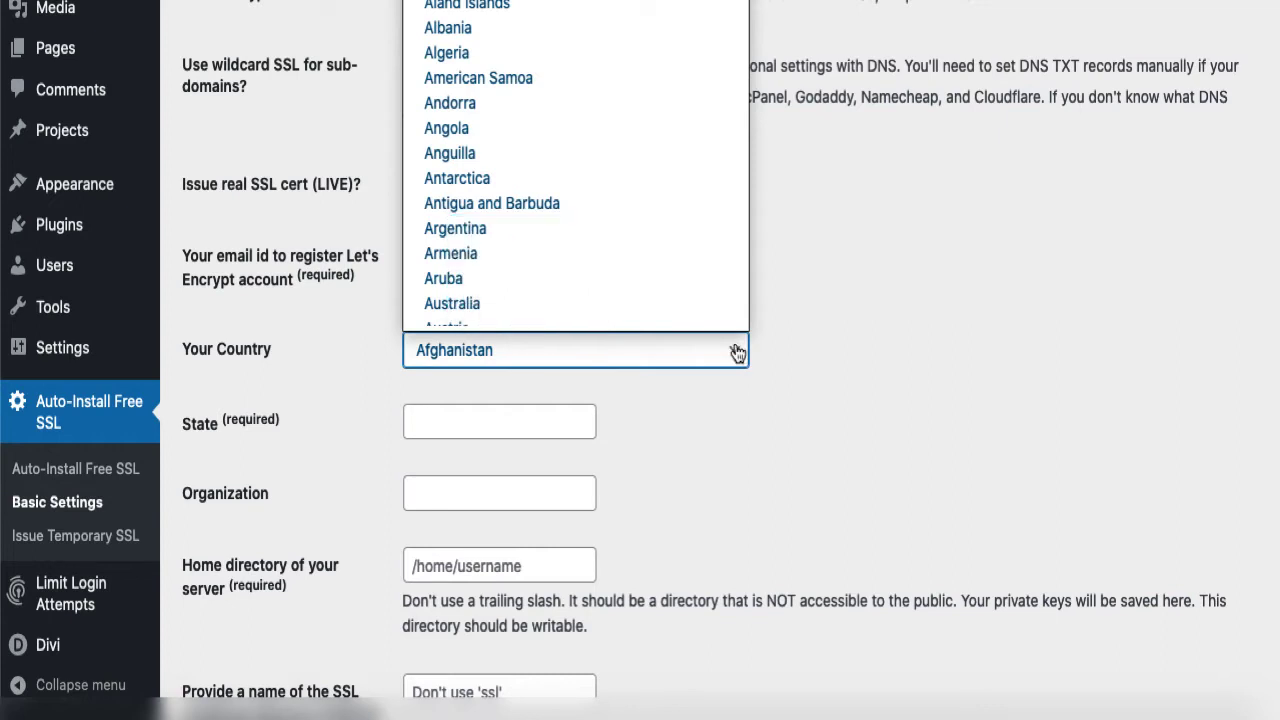
pyautogui.write('t')
pyautogui.press('Down')
pyautogui.press('Down')
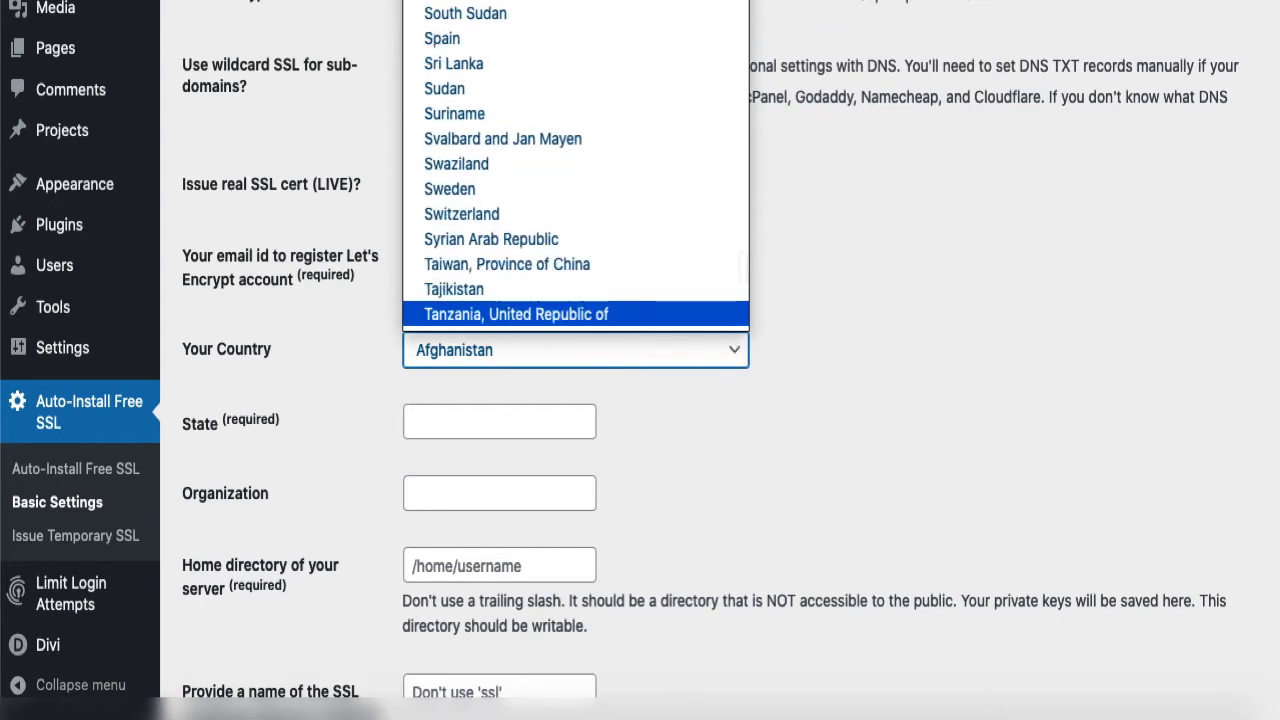
pyautogui.press('Return')
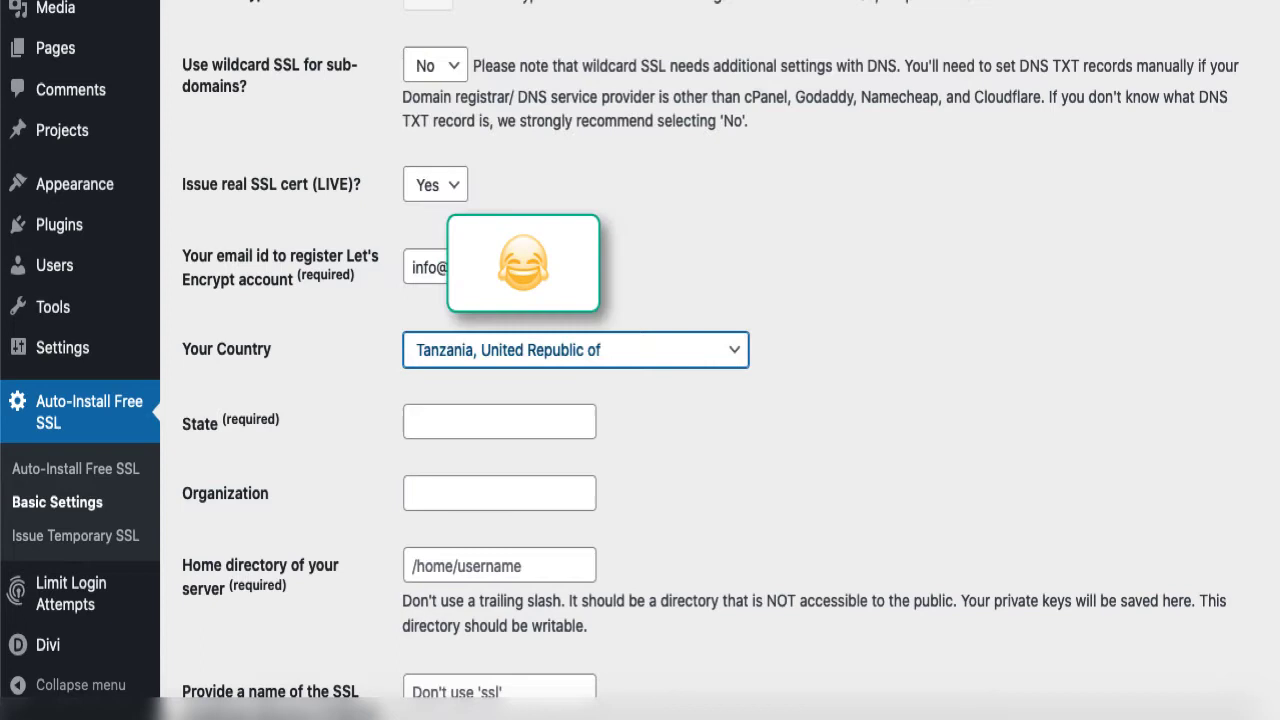
# Step: Enter Dar es salaam as the state and fill in the organization name
pyautogui.click(499, 421)
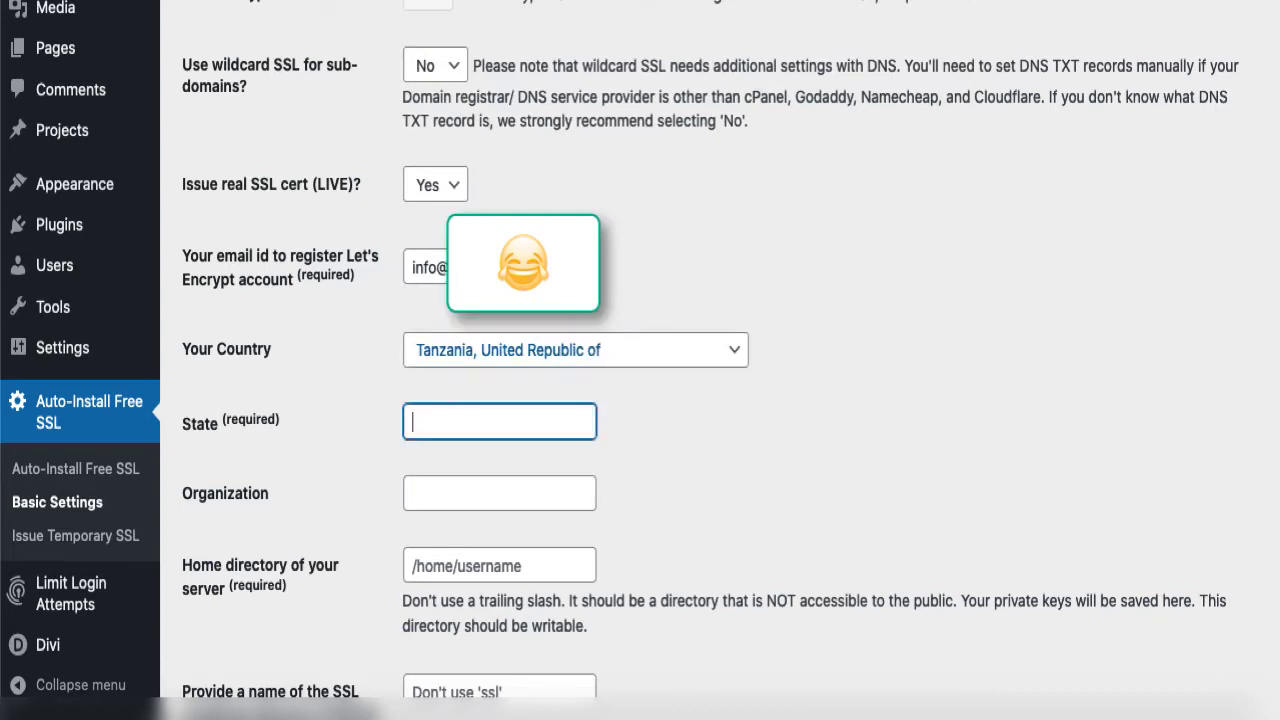
pyautogui.write('Dar es salaam')
pyautogui.press('Tab')
pyautogui.write('Sa')
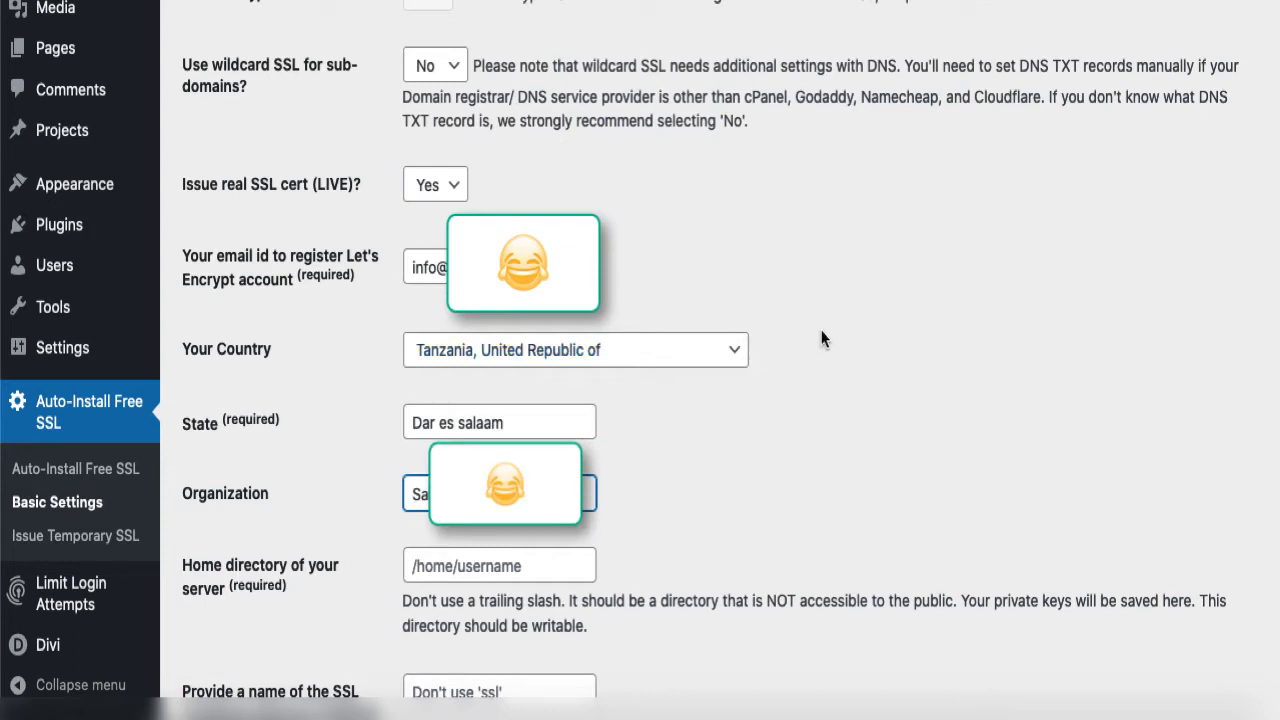
# Step: Fill in the server's home directory with the /home/ path for the hosting account's username
pyautogui.scroll(-5, 675, 435)
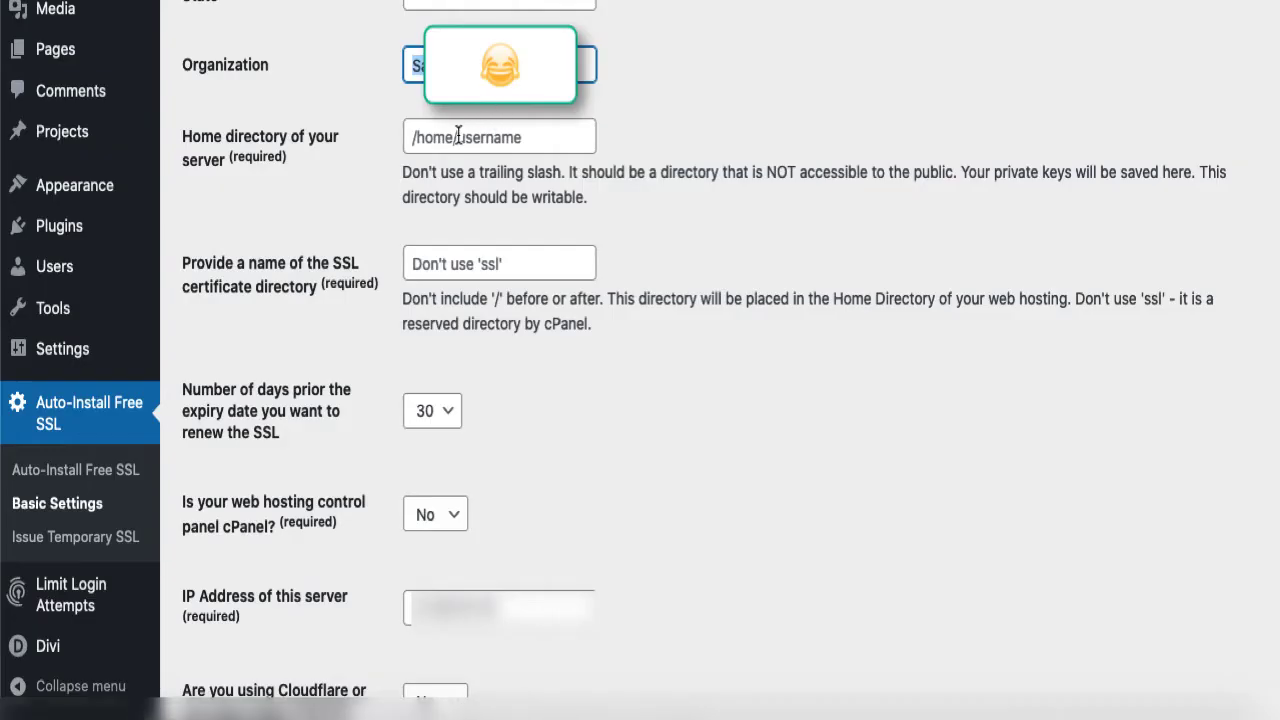
pyautogui.click(458, 136)
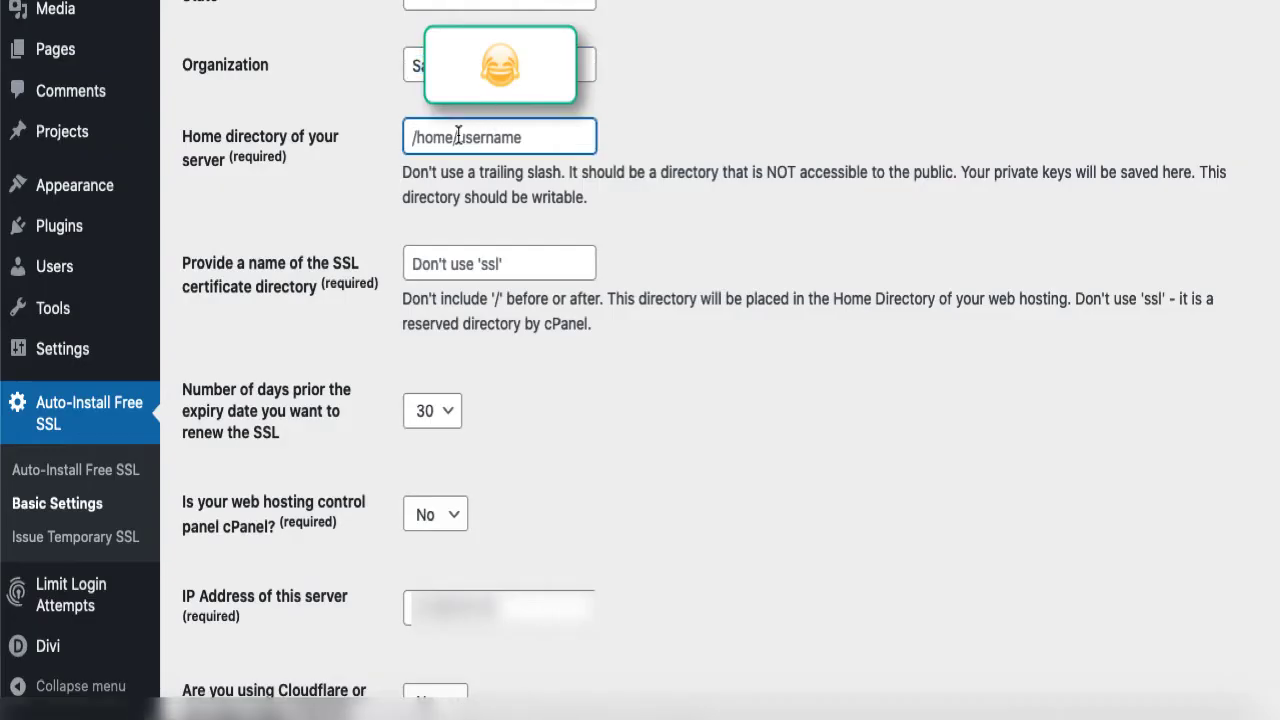
pyautogui.hotkey('ctrl', 'v')
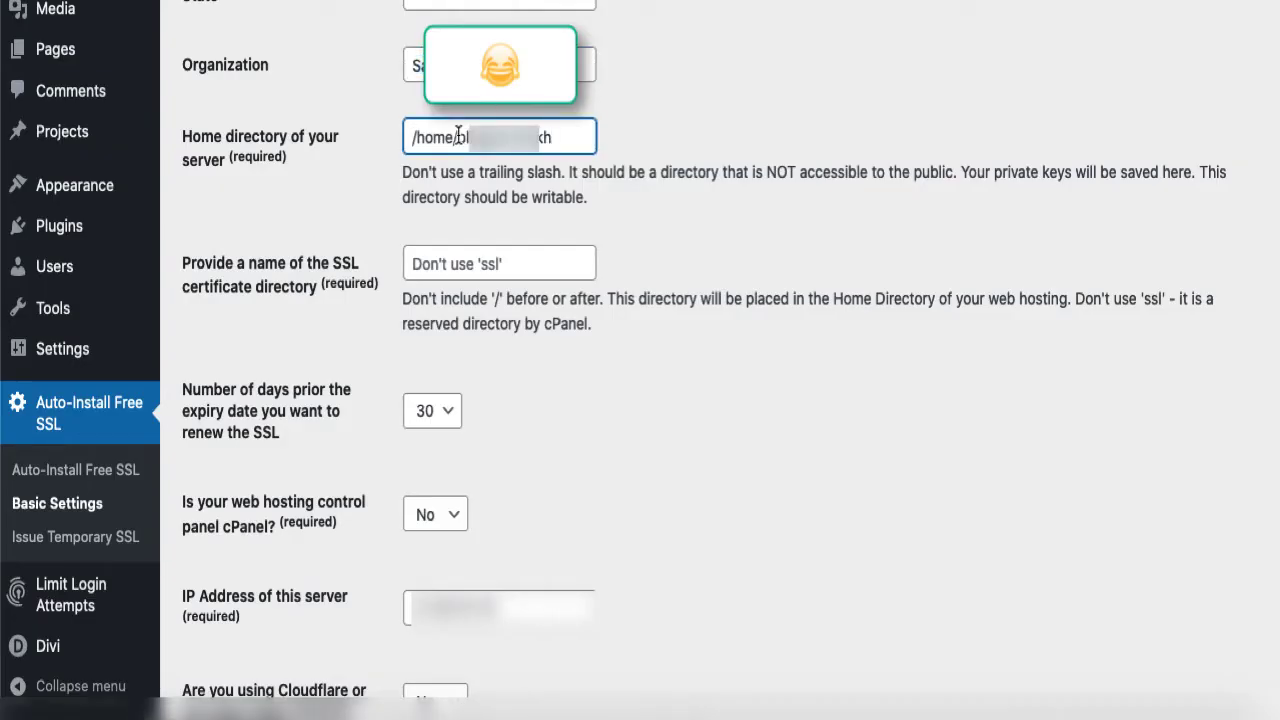
# Step: Name the SSL certificate directory "securedfile"
pyautogui.scroll(-3, 605, 237)
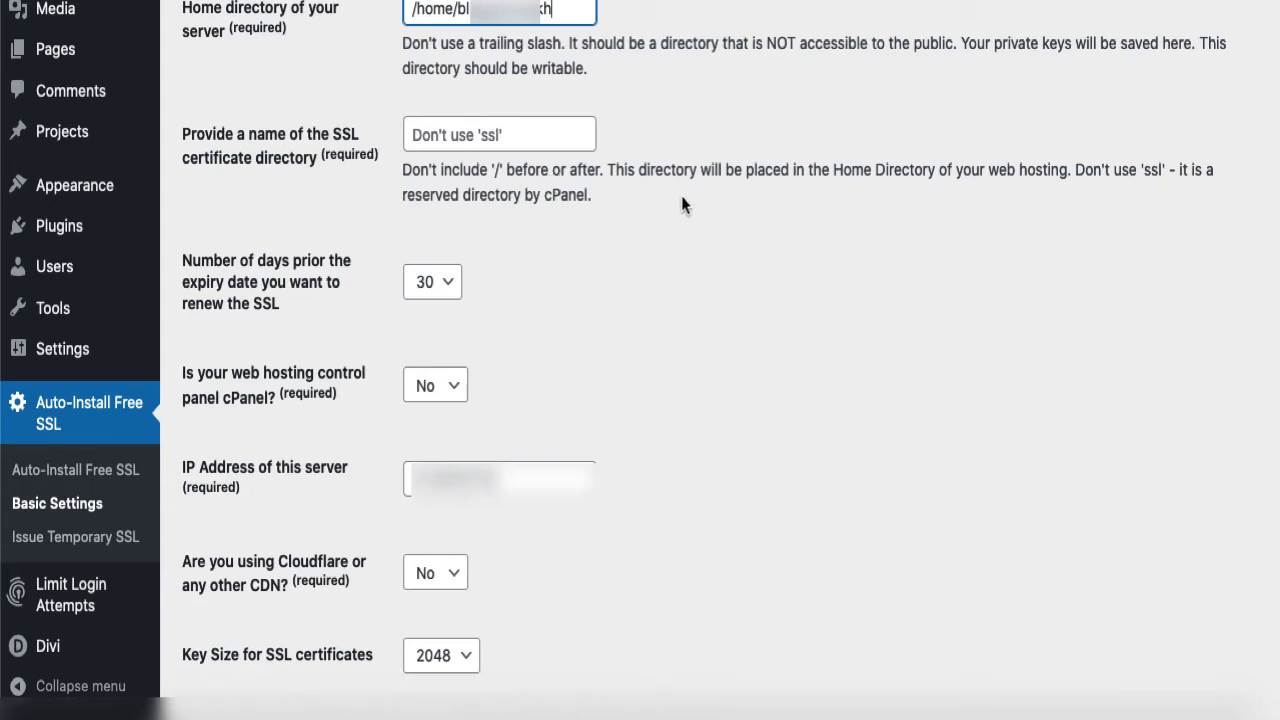
pyautogui.click(536, 133)
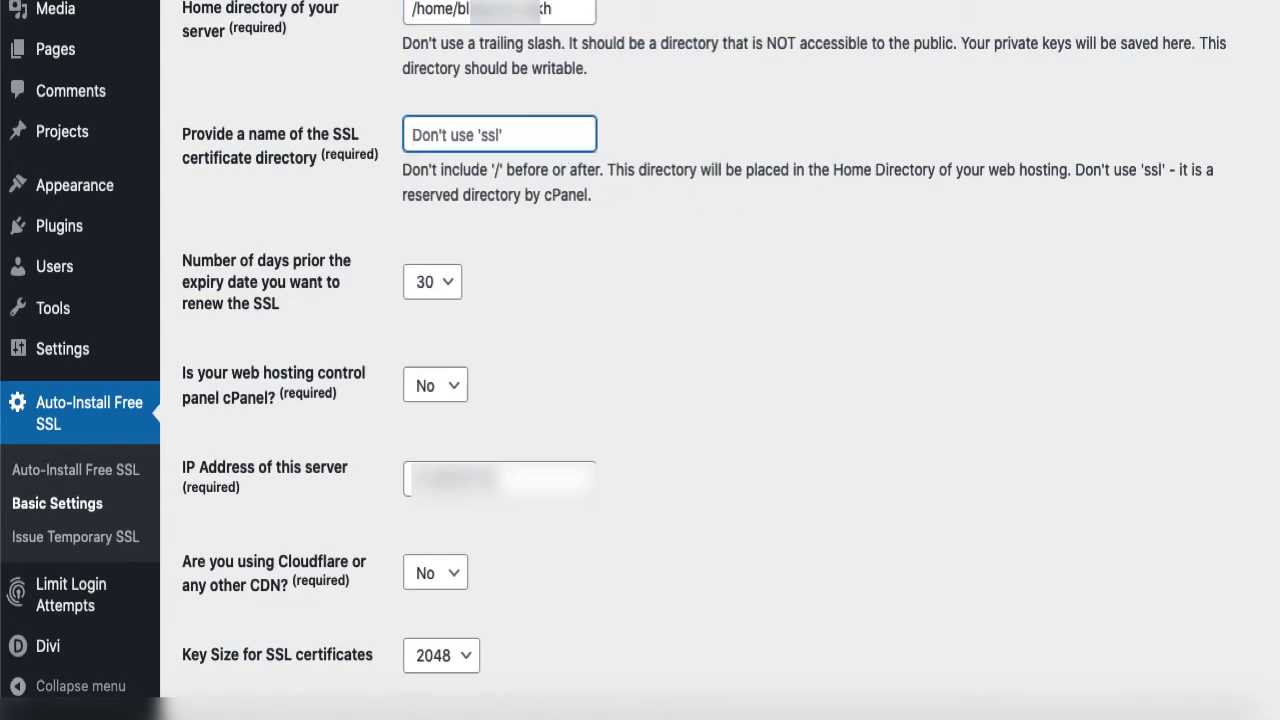
pyautogui.write('securi')
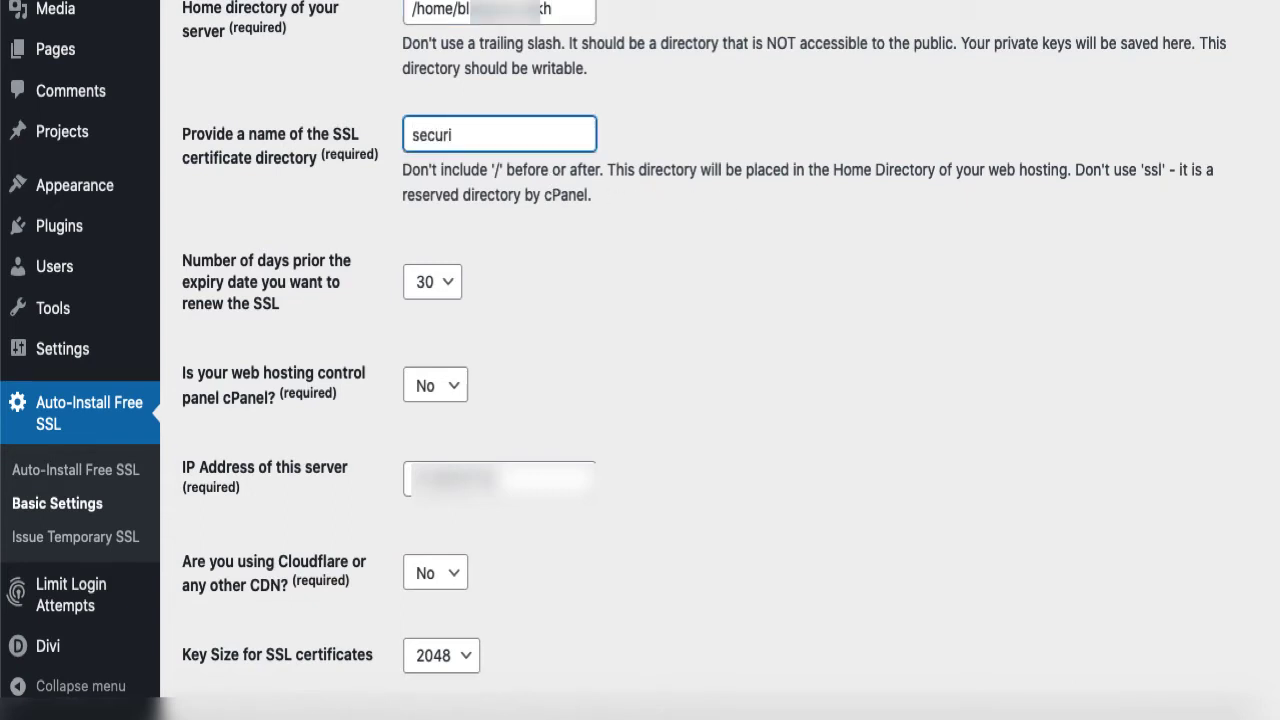
pyautogui.press('BackSpace')
pyautogui.write('edfile')
# Step: Set the SSL renewal to 7 days prior to expiry and answer Yes to the web hosting control panel being cPanel
pyautogui.click(450, 283)
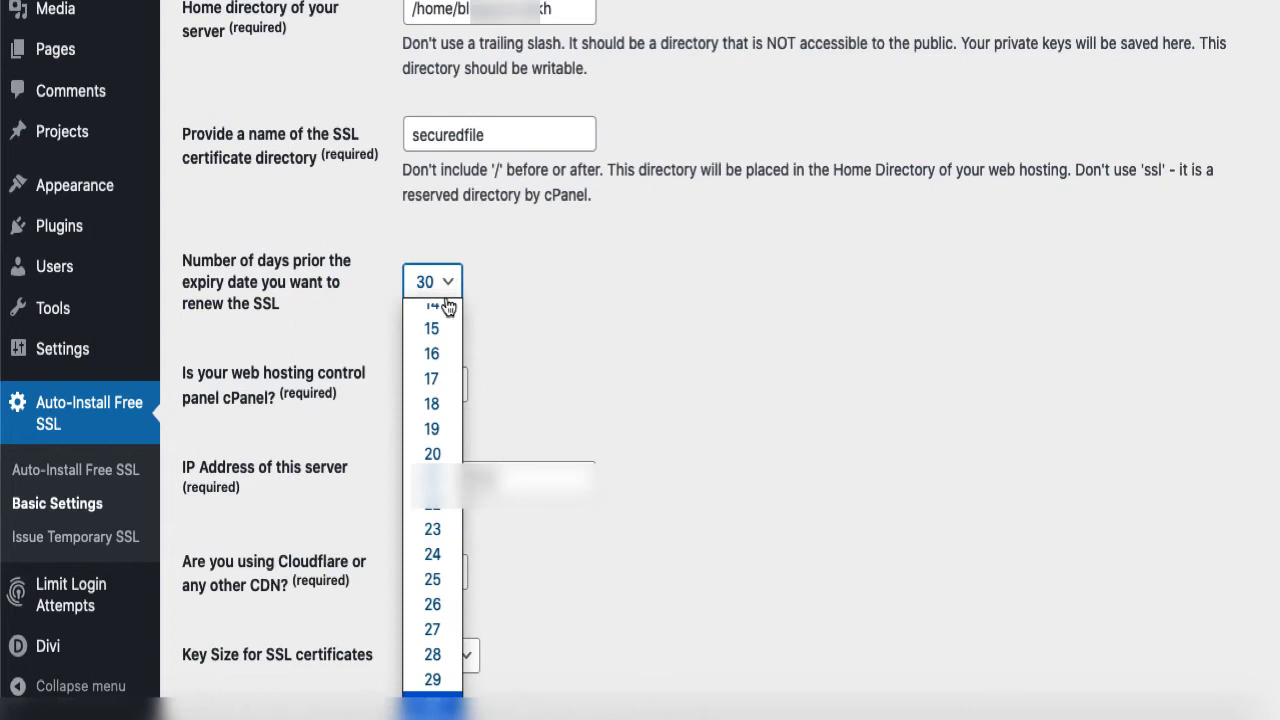
pyautogui.scroll(5, 416, 390)
pyautogui.click(432, 359)
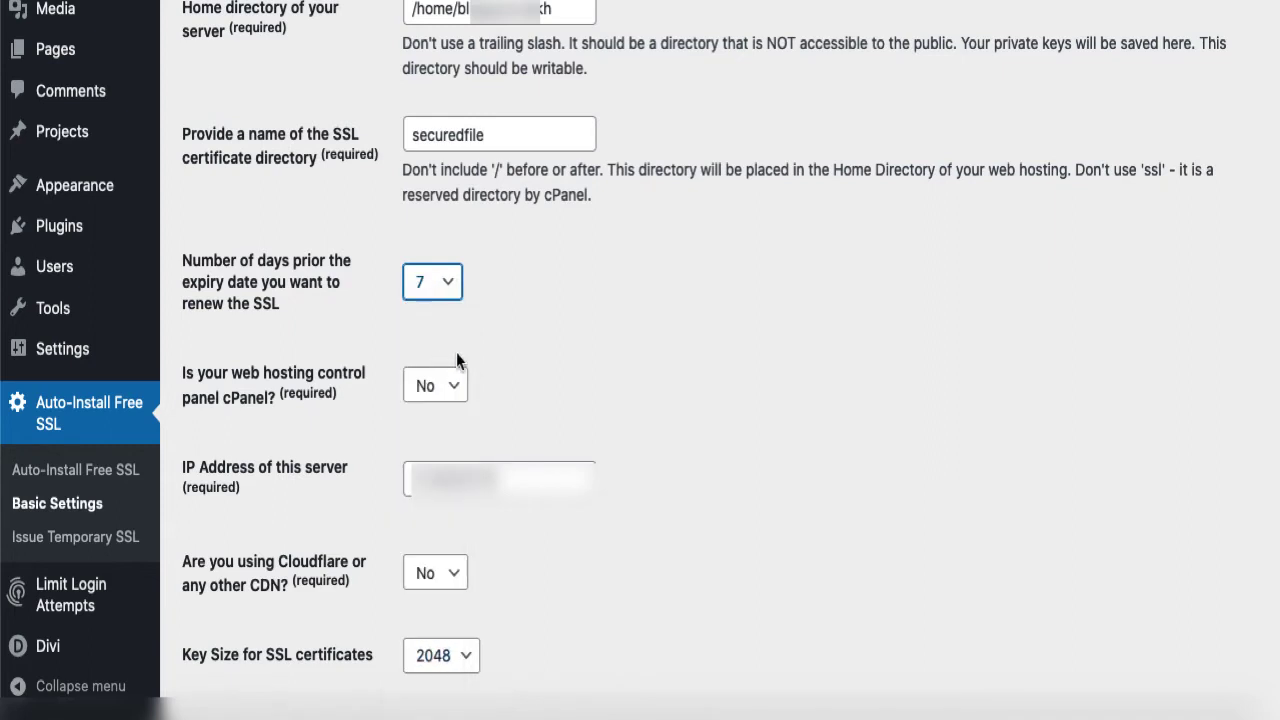
pyautogui.scroll(-5, 242, 90)
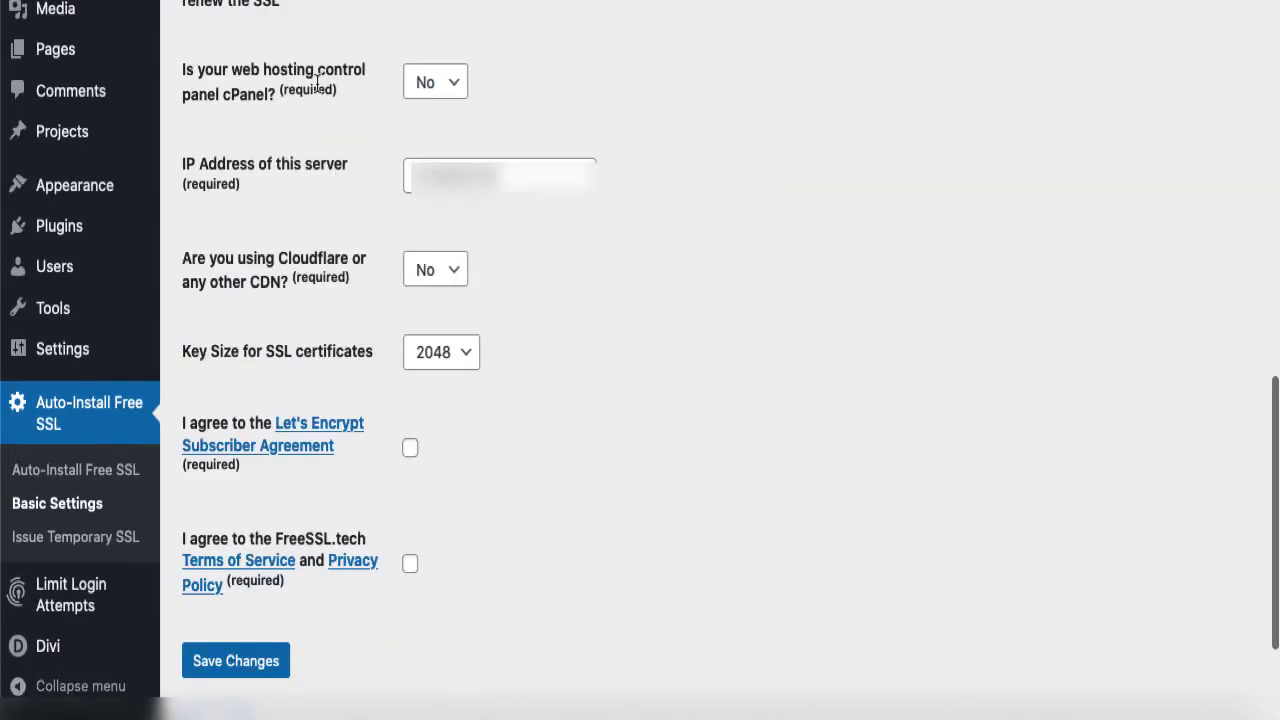
pyautogui.click(455, 88)
pyautogui.click(443, 110)
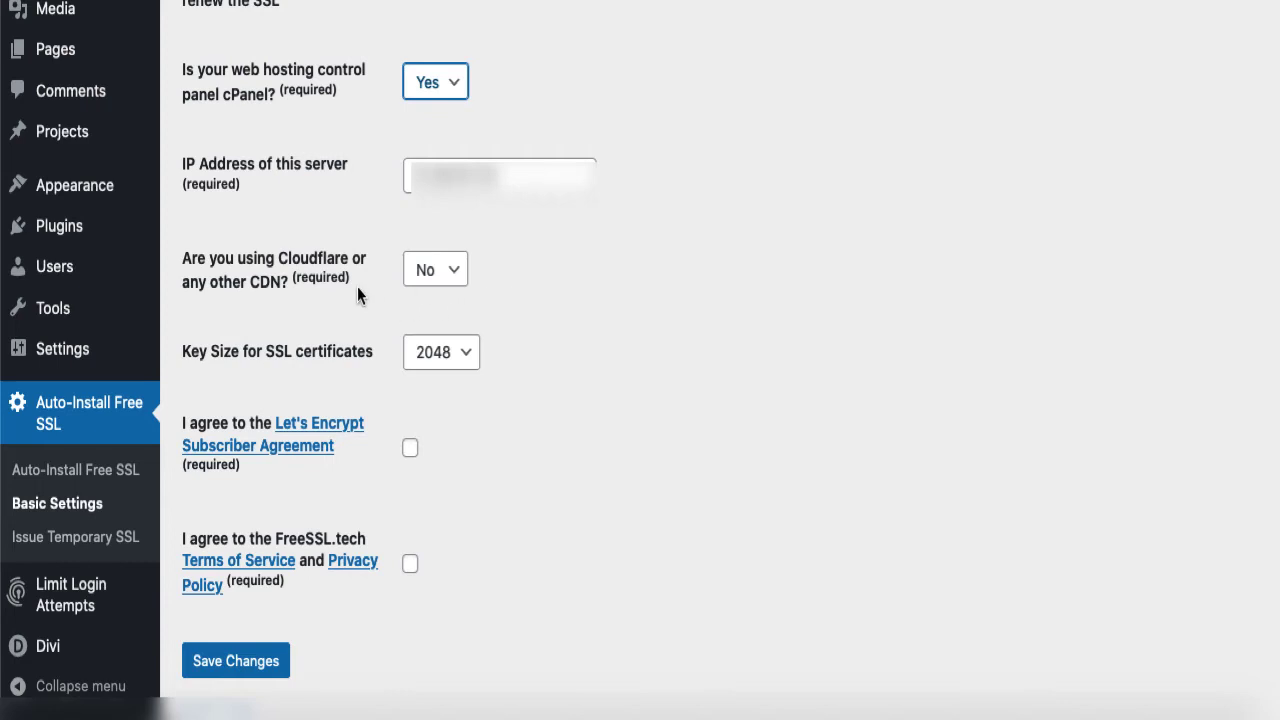
# Step: Agree to the Let's Encrypt Subscriber Agreement and the FreeSSL.tech terms and privacy policy, and save the basic settings
pyautogui.scroll(-3, 489, 302)
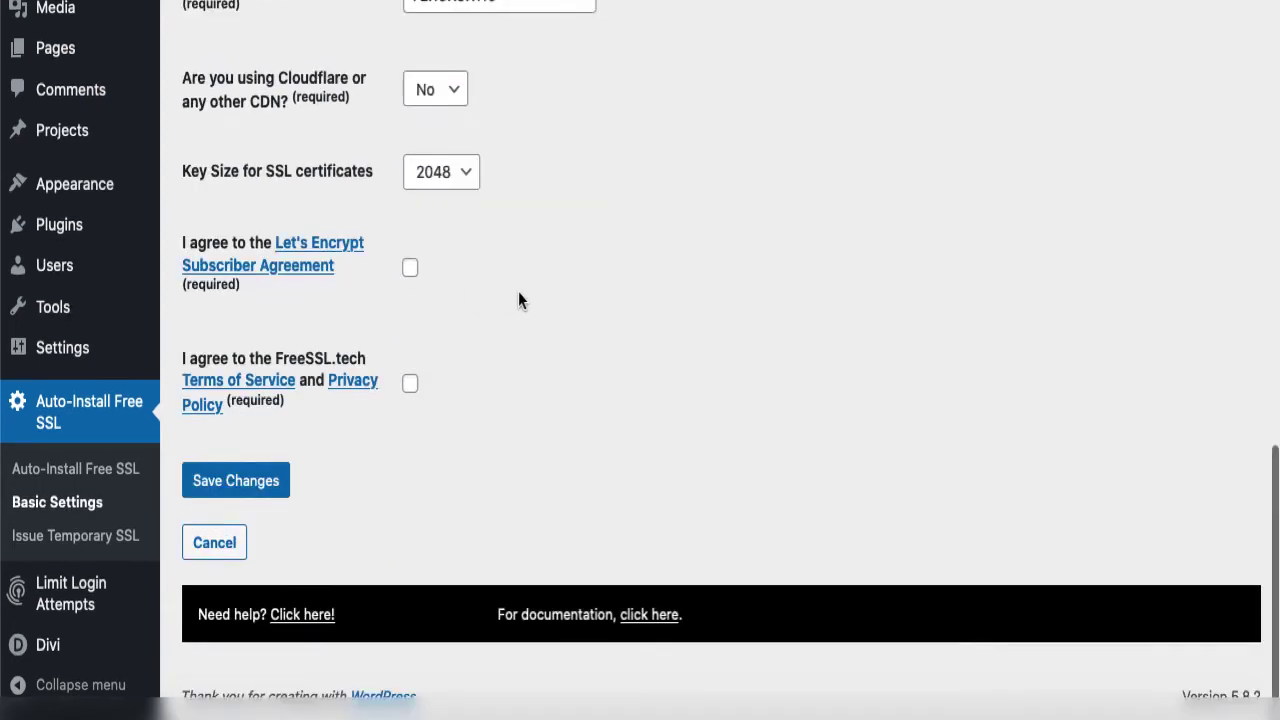
pyautogui.click(410, 270)
pyautogui.click(410, 386)
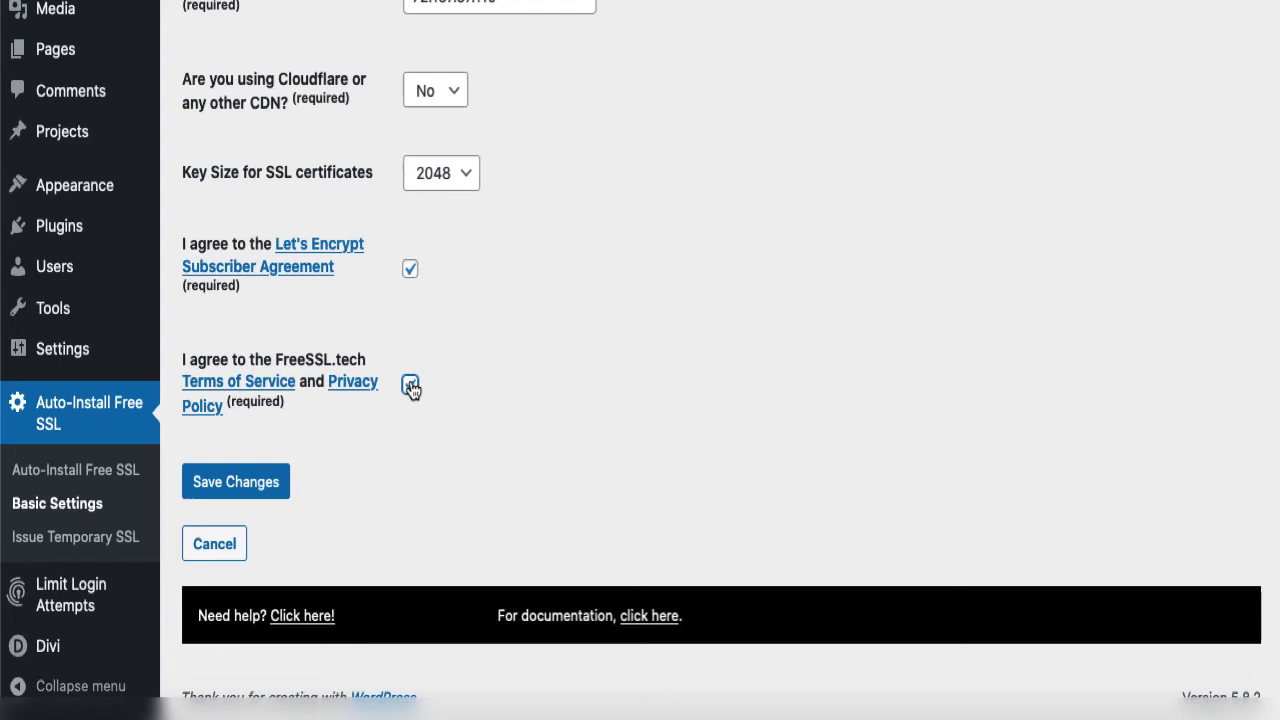
pyautogui.click(231, 489)
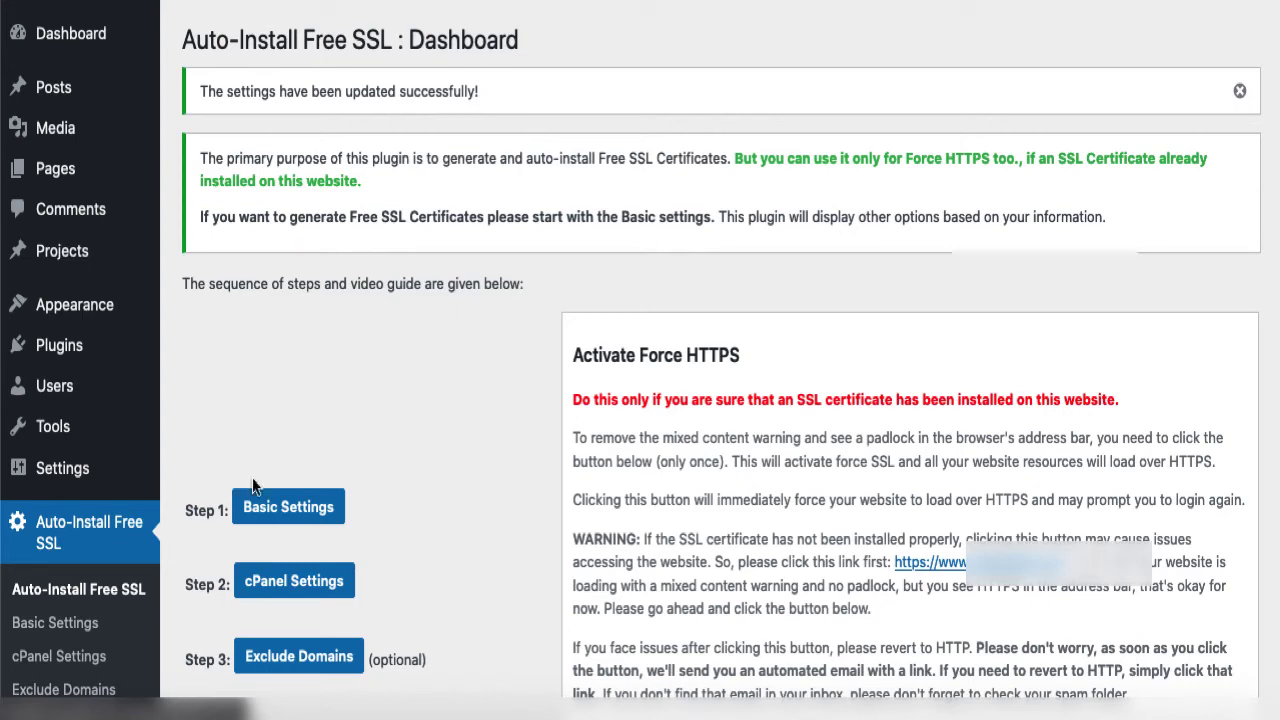
# Step: Open the cPanel Settings form for step 2 of the plugin's setup
pyautogui.scroll(-3, 535, 419)
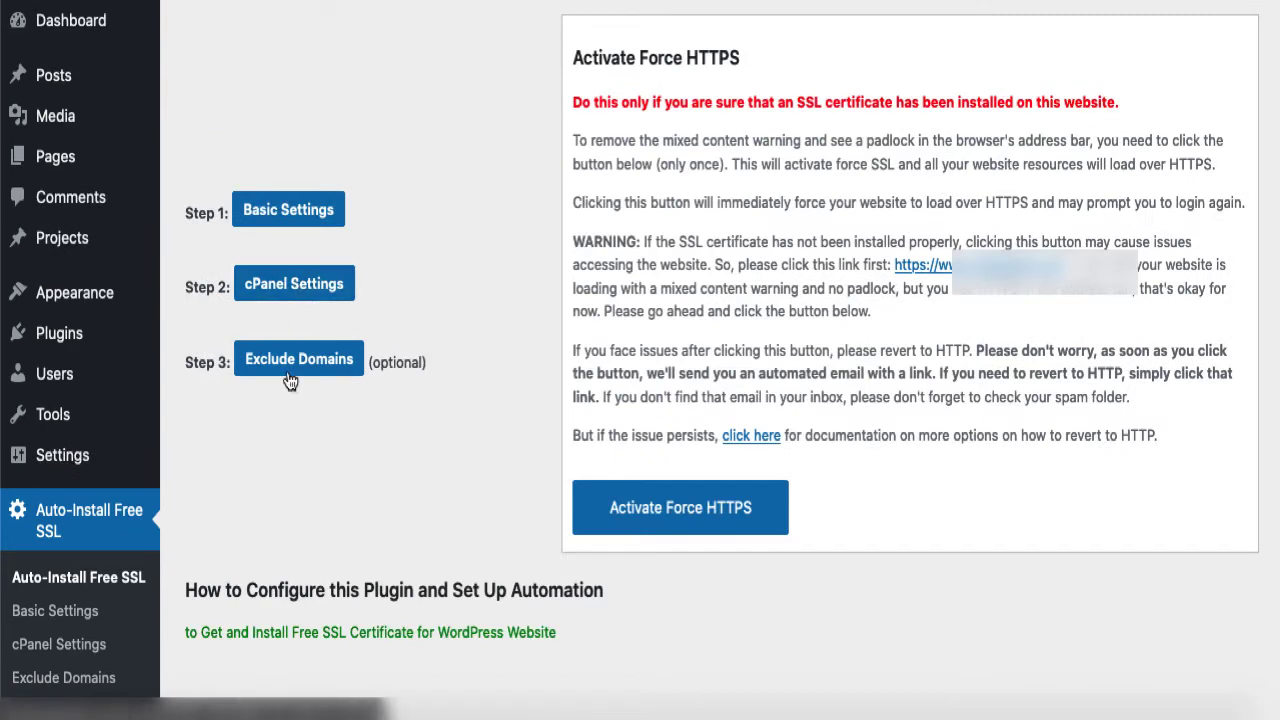
pyautogui.click(284, 294)
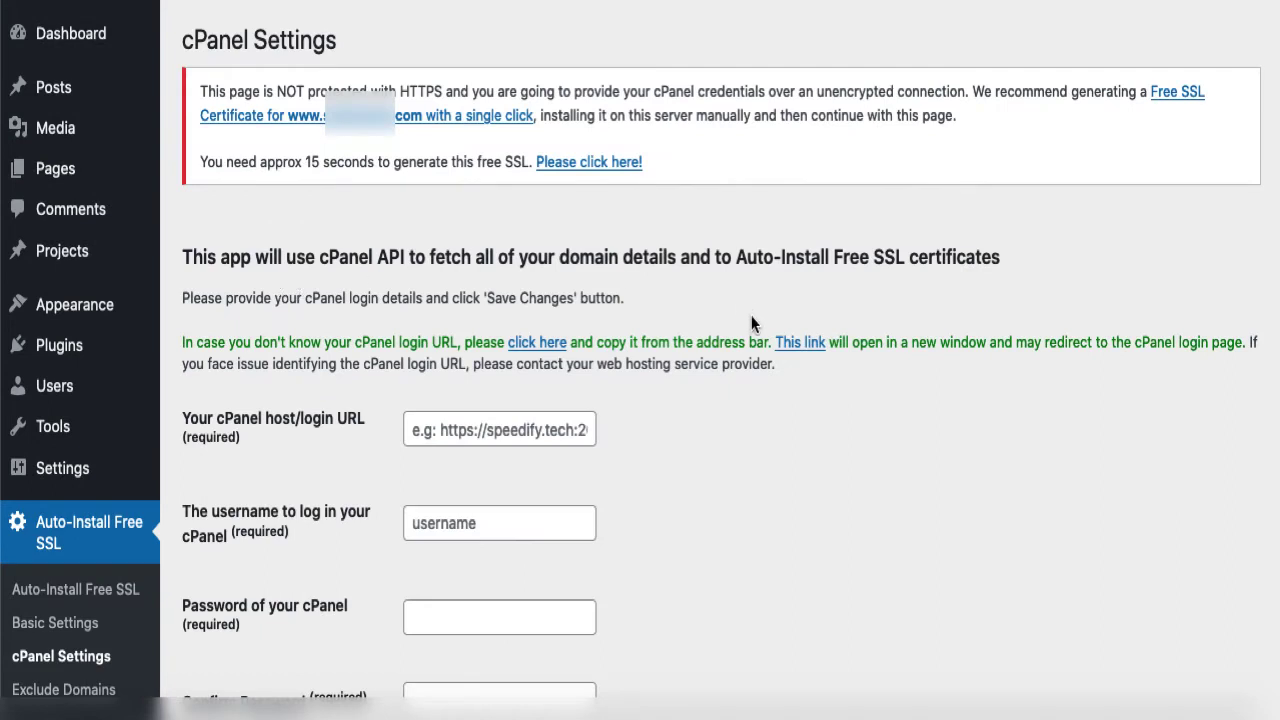
# Step: Fill in the cPanel host/login URL and the cPanel username in the cPanel settings form
pyautogui.scroll(-3, 692, 317)
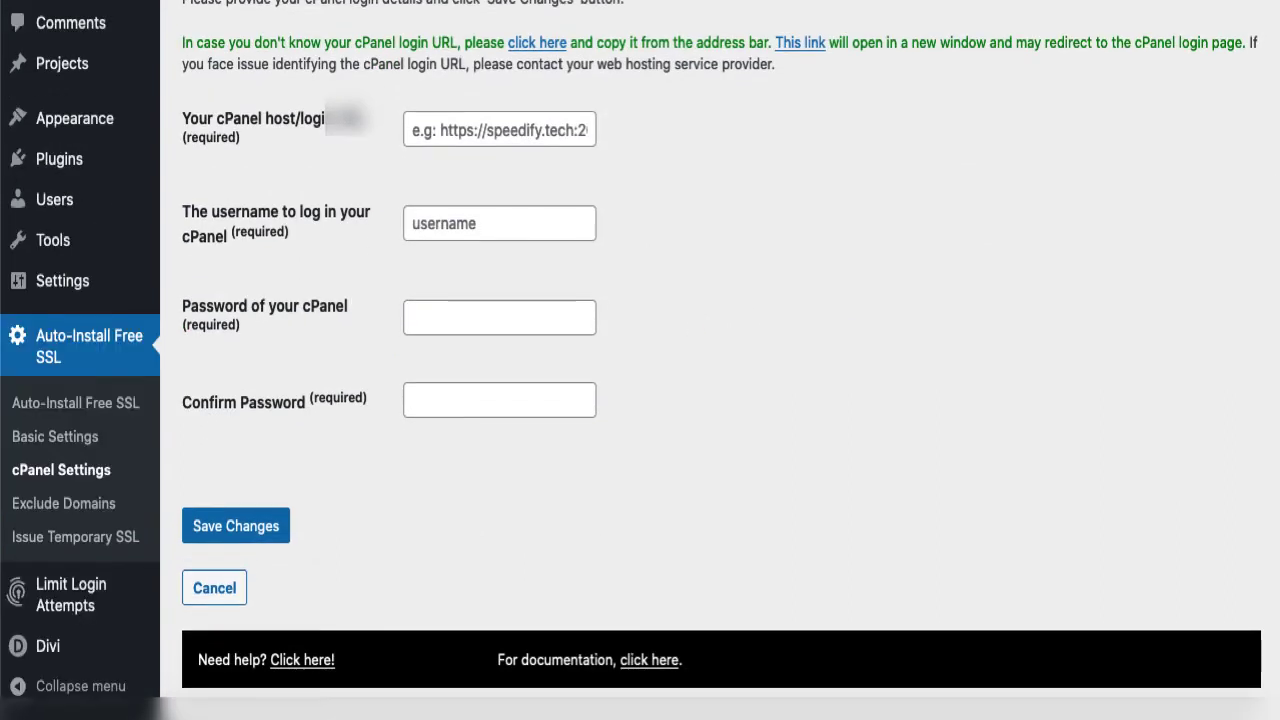
pyautogui.click(486, 131)
pyautogui.hotkey('ctrl', 'v')
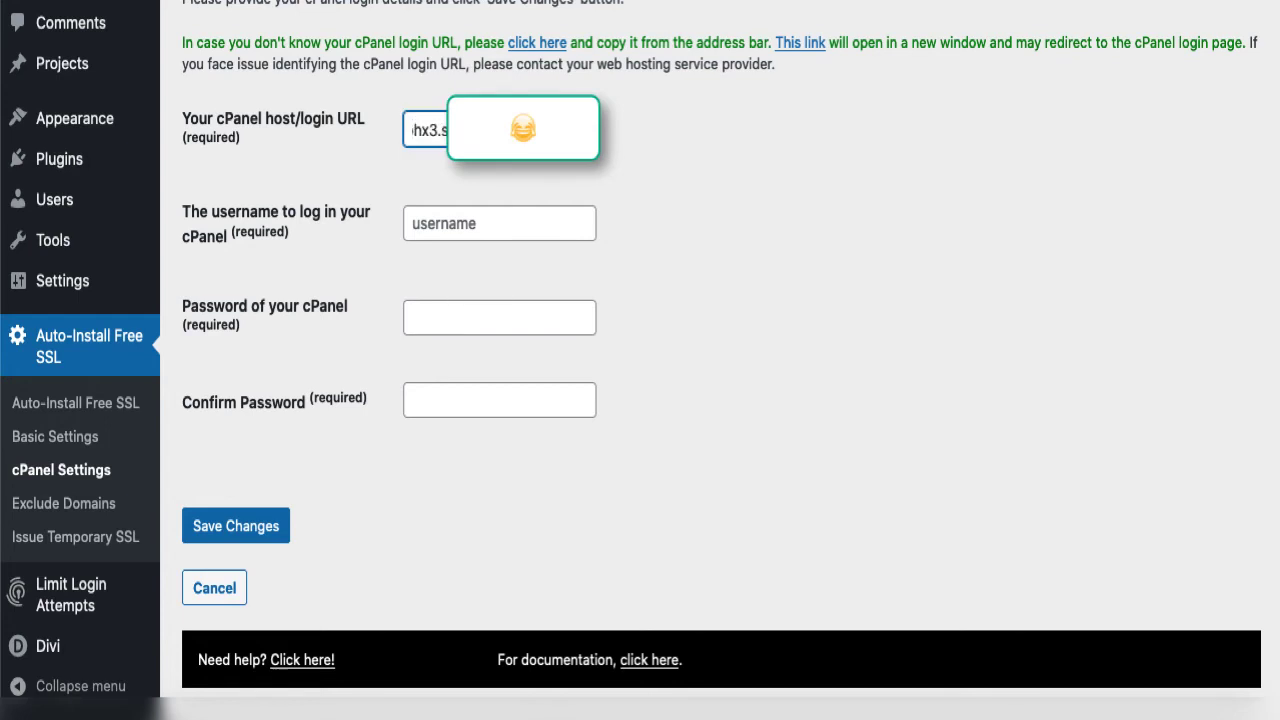
pyautogui.click(494, 231)
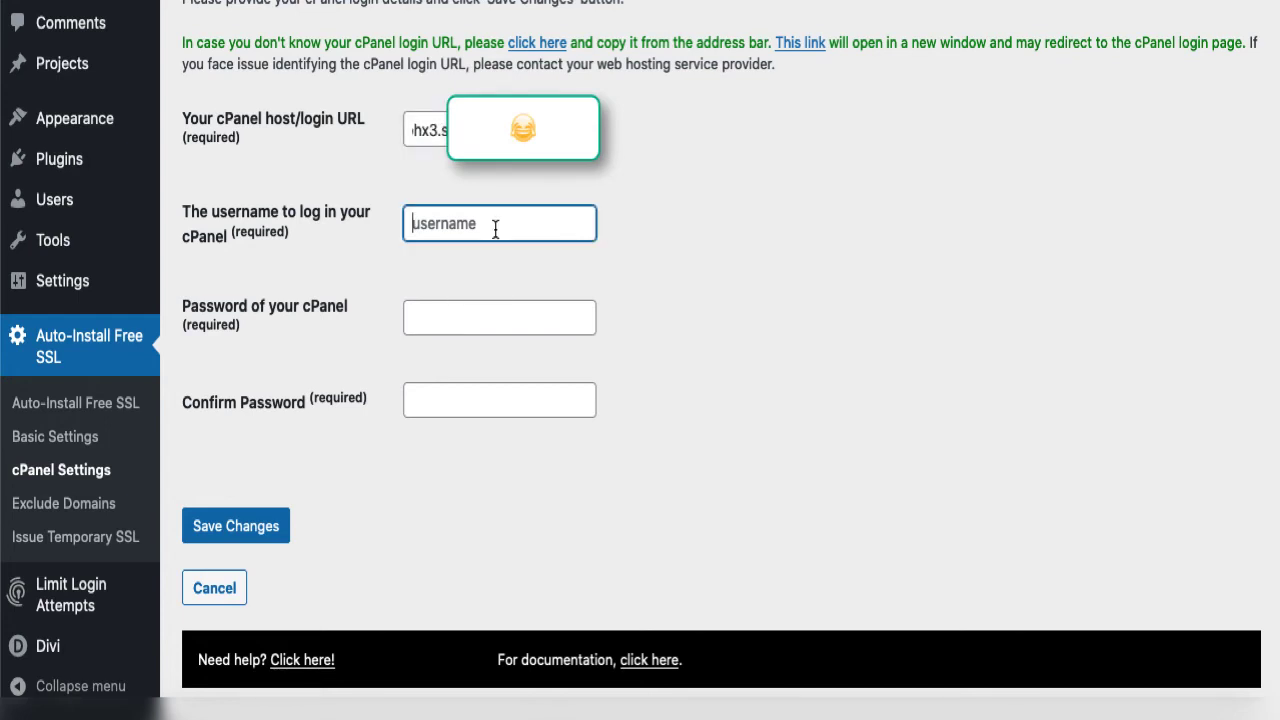
pyautogui.hotkey('ctrl', 'v')
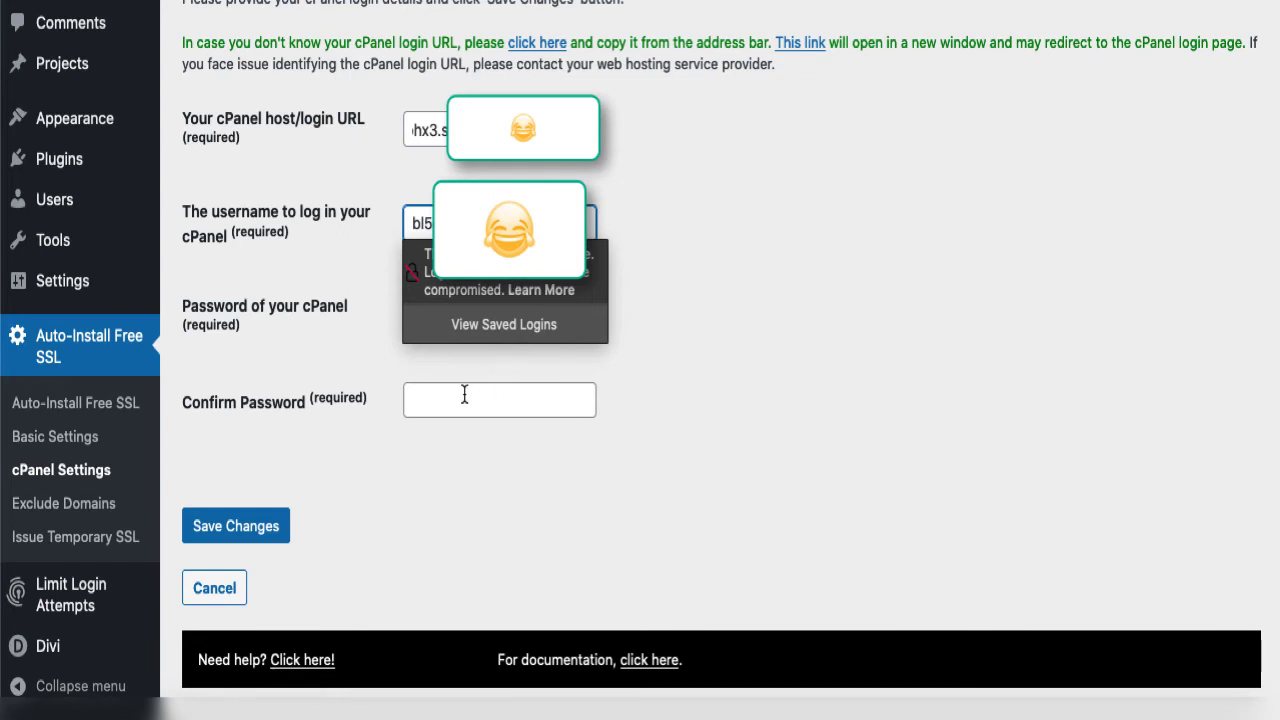
pyautogui.click(372, 352)
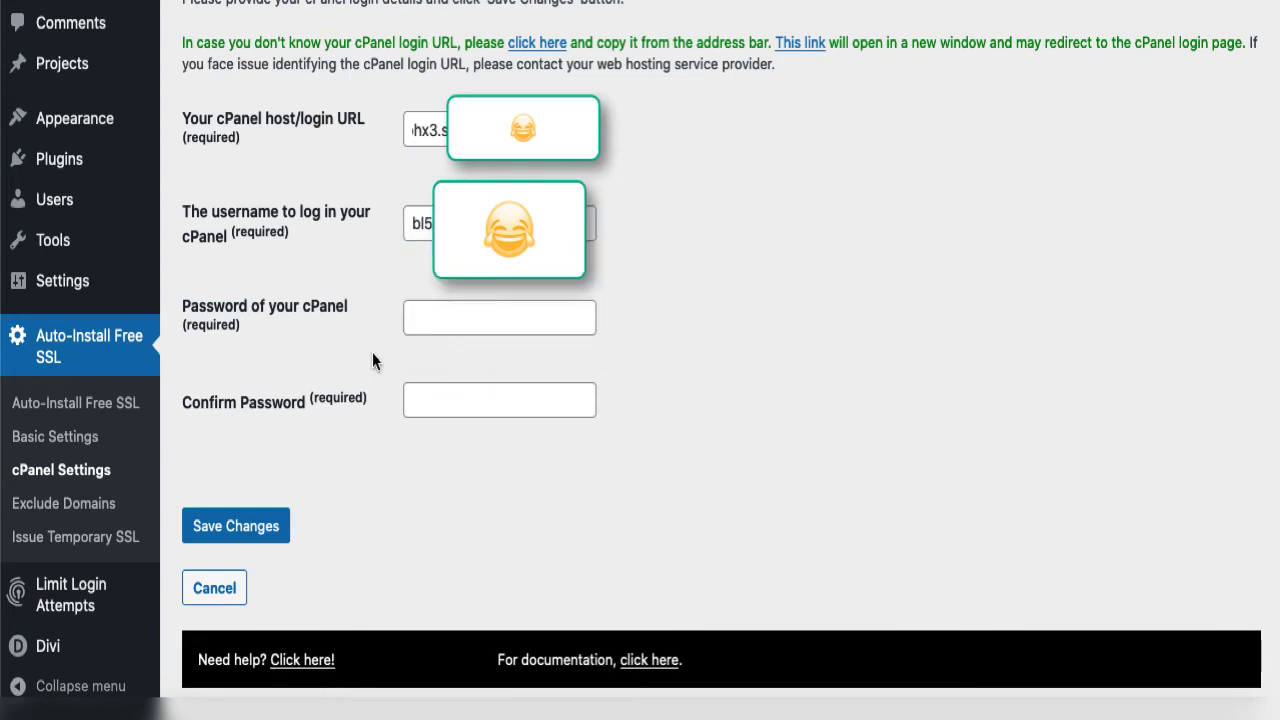
# Step: Enter the cPanel password, repeat it in the Confirm Password field, and save the cPanel settings
pyautogui.click(467, 317)
pyautogui.hotkey('ctrl', 'v')
pyautogui.press('Tab')
pyautogui.hotkey('ctrl', 'v')
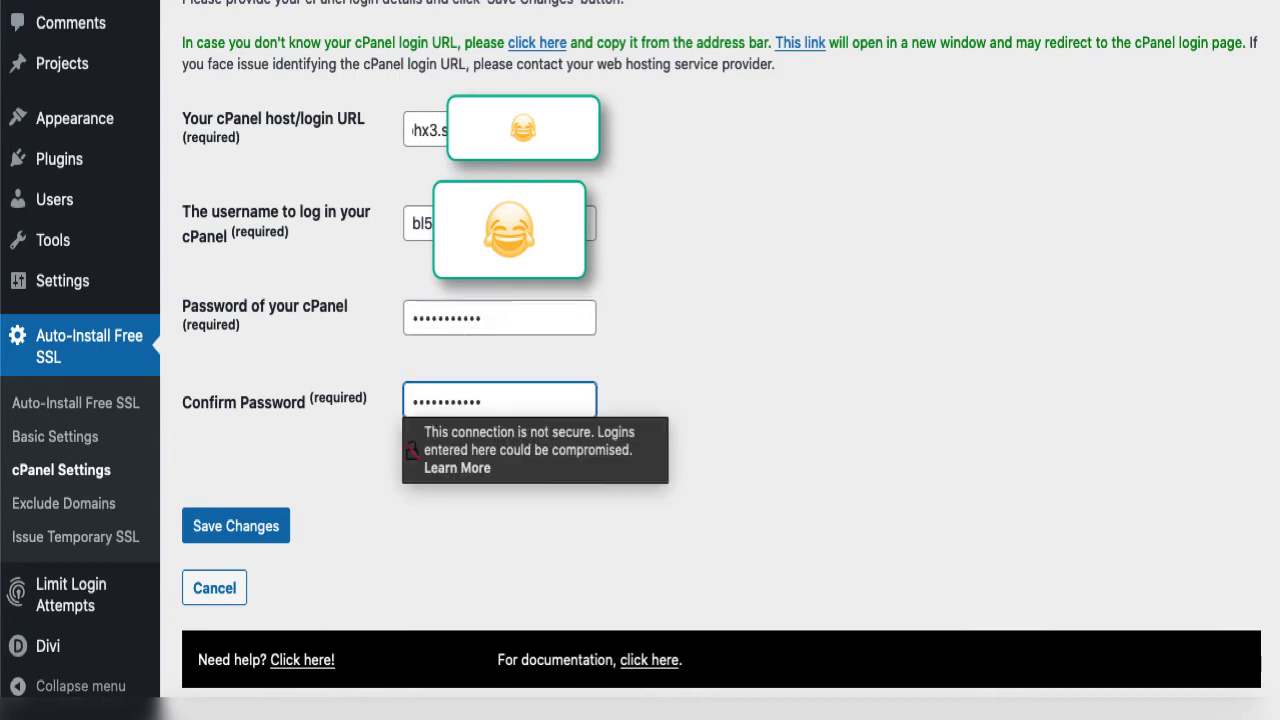
pyautogui.click(228, 527)
# Step: Add the plugin's daily cron job from step 4, keeping the cron output sent to the email address
pyautogui.scroll(-3, 521, 384)
pyautogui.click(323, 265)
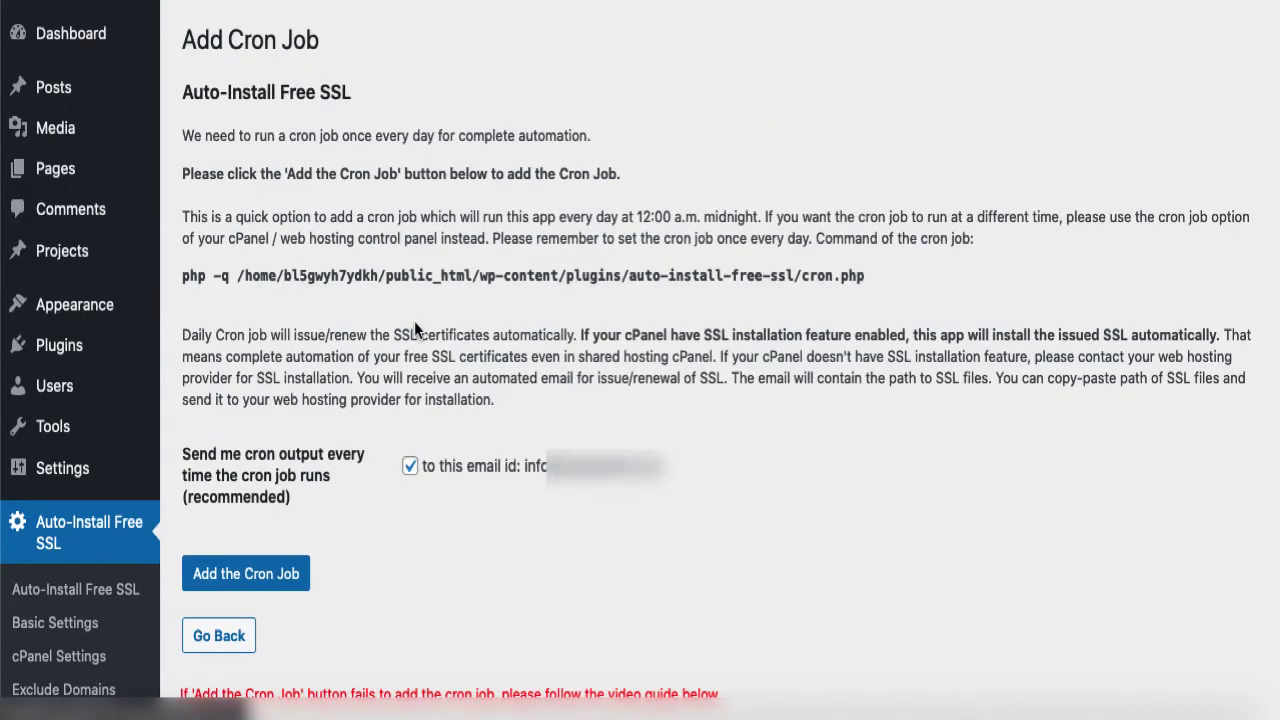
pyautogui.scroll(-3, 340, 270)
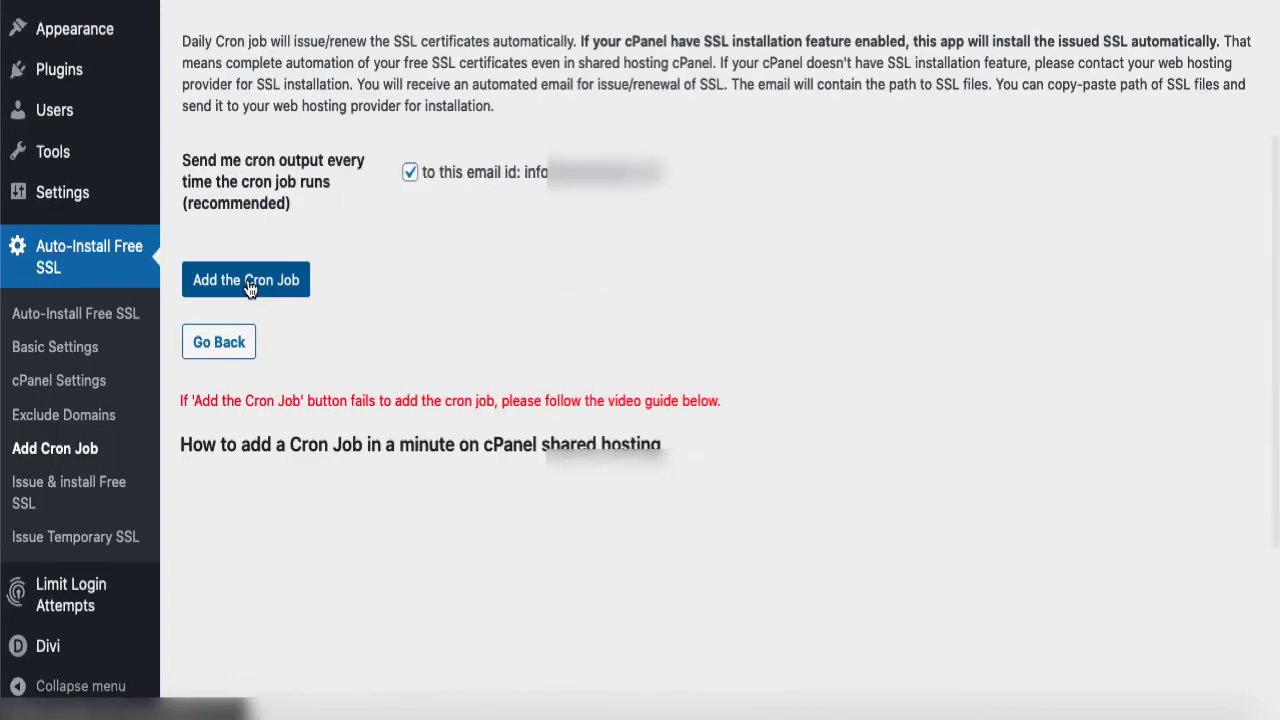
pyautogui.click(250, 280)
# Step: Issue and install the free SSL certificate from the plugin dashboard, accepting the timeout notice
pyautogui.scroll(-3, 540, 365)
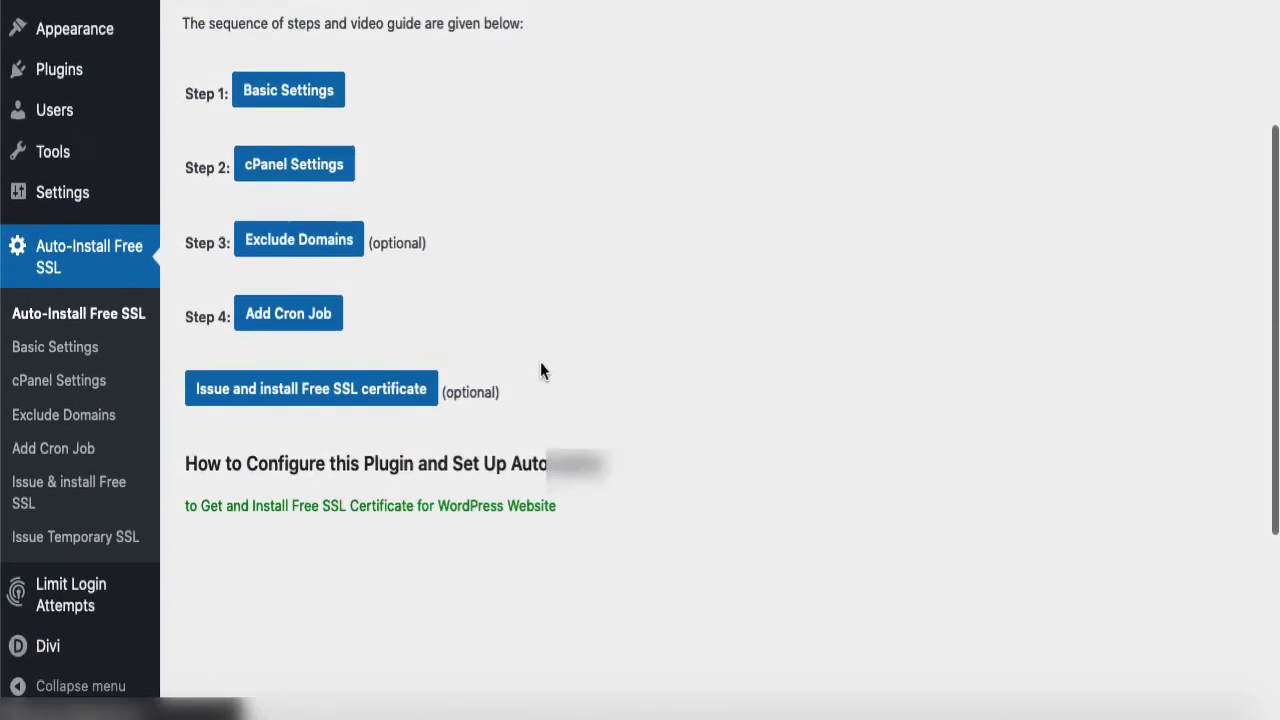
pyautogui.click(277, 368)
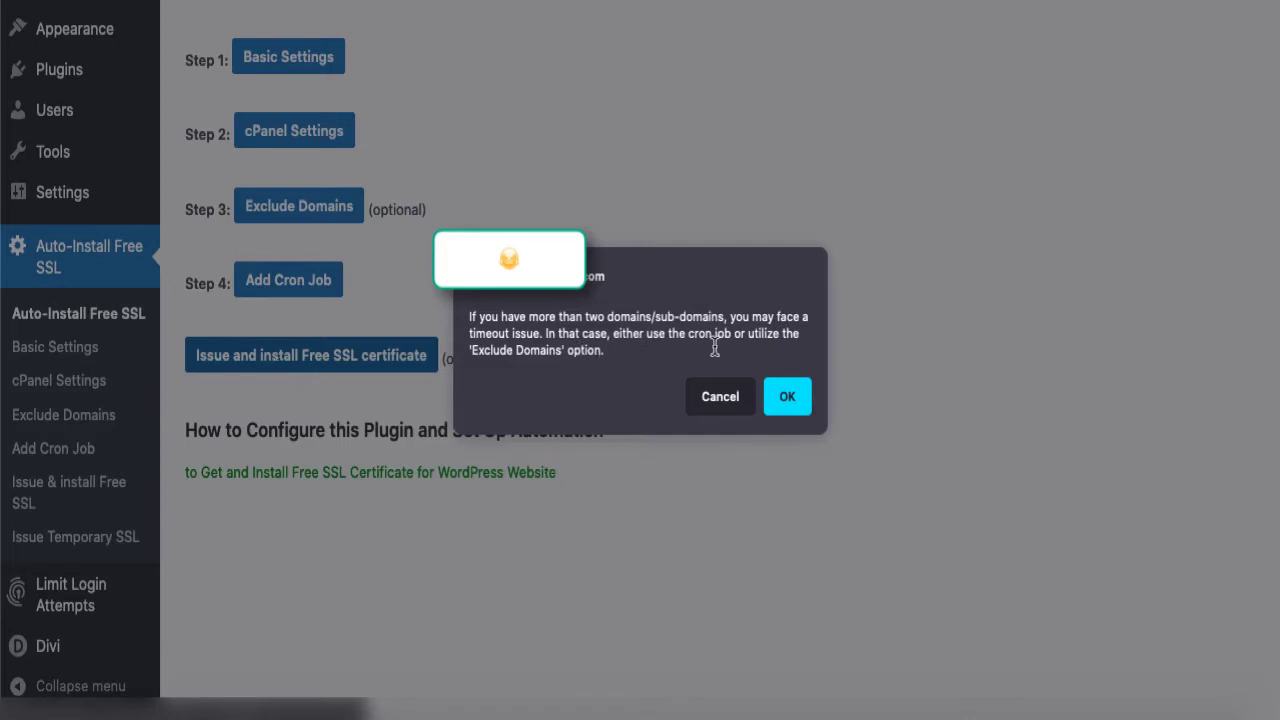
pyautogui.click(787, 398)
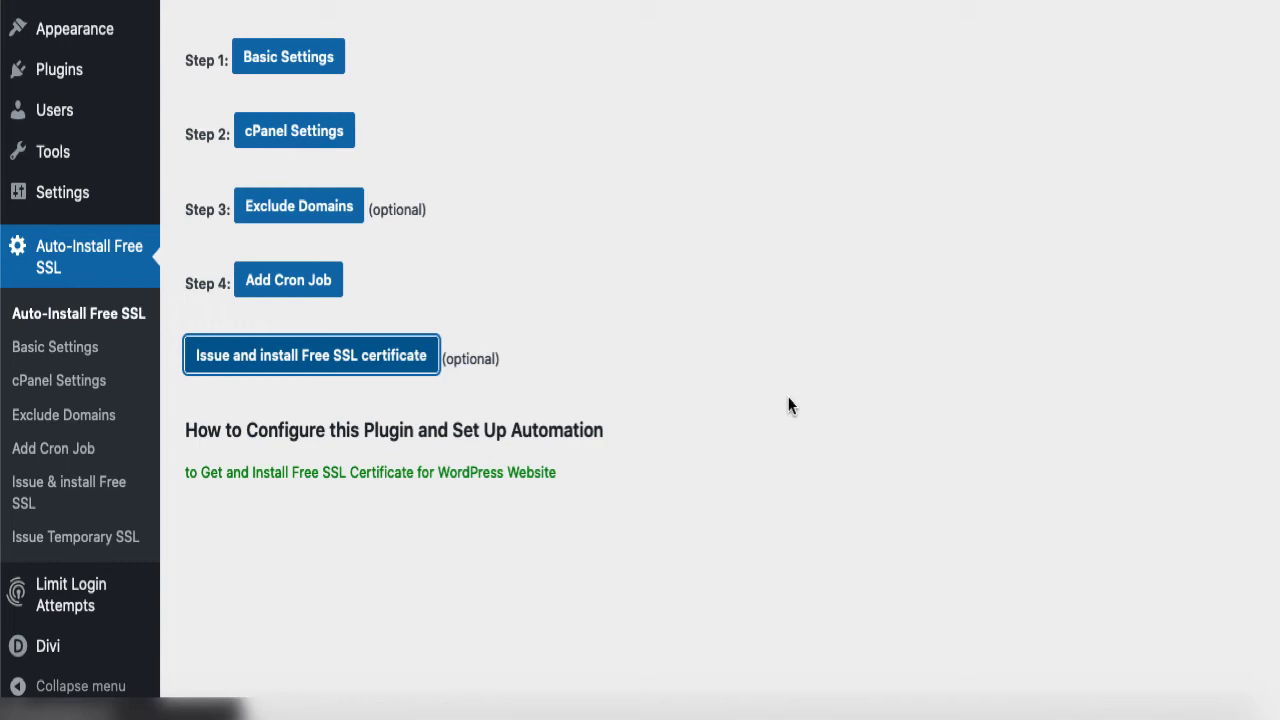
# Step: Check the connection security information of the website's home page over HTTPS
pyautogui.scroll(3, 788, 405)
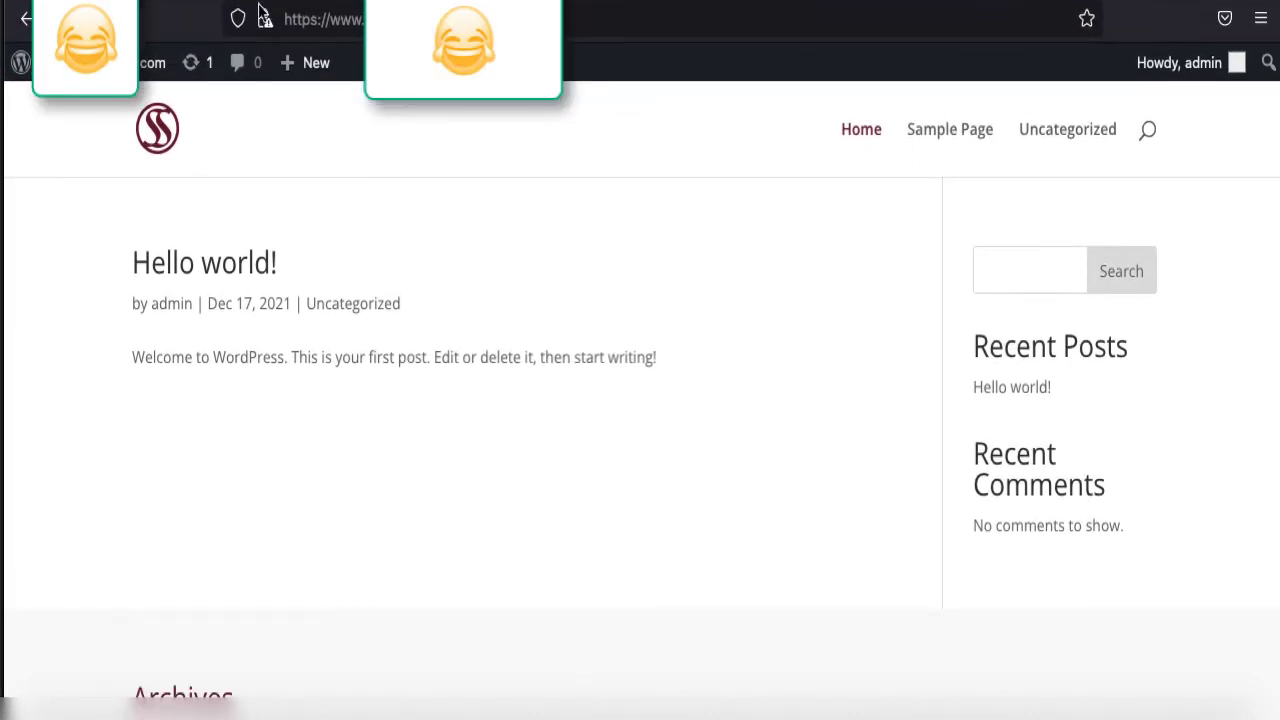
pyautogui.click(265, 21)
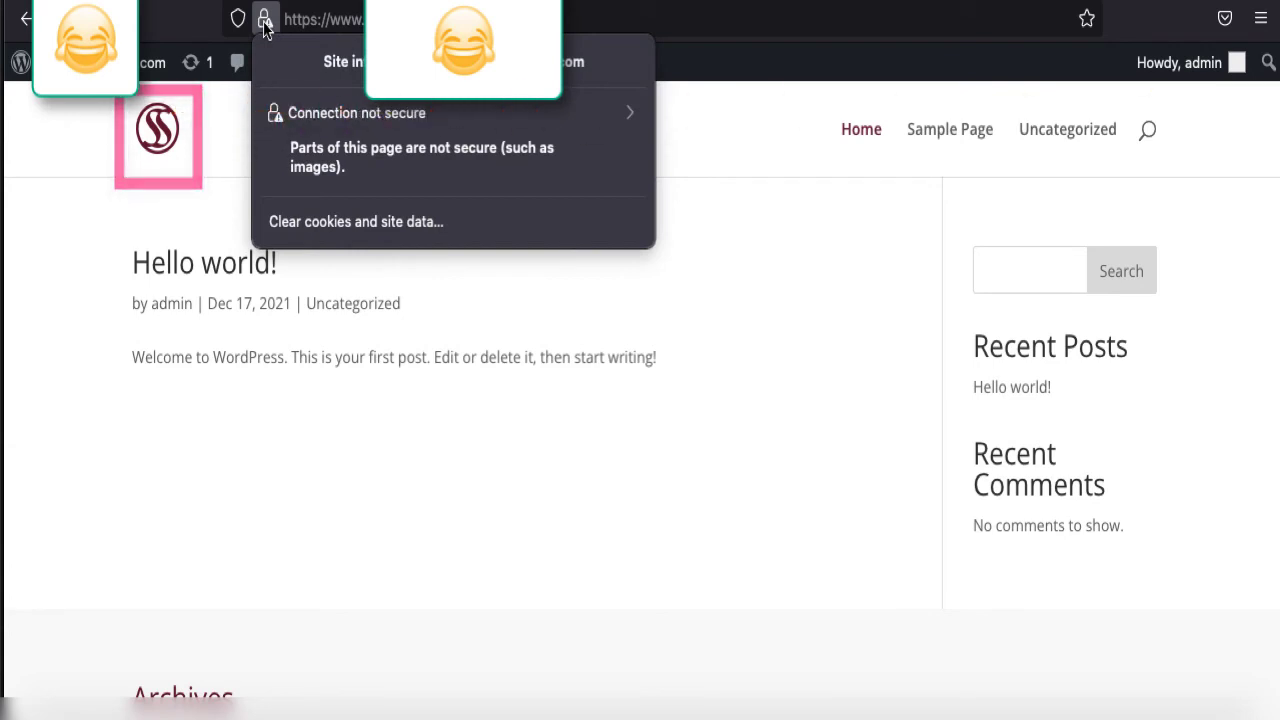
pyautogui.click(265, 21)
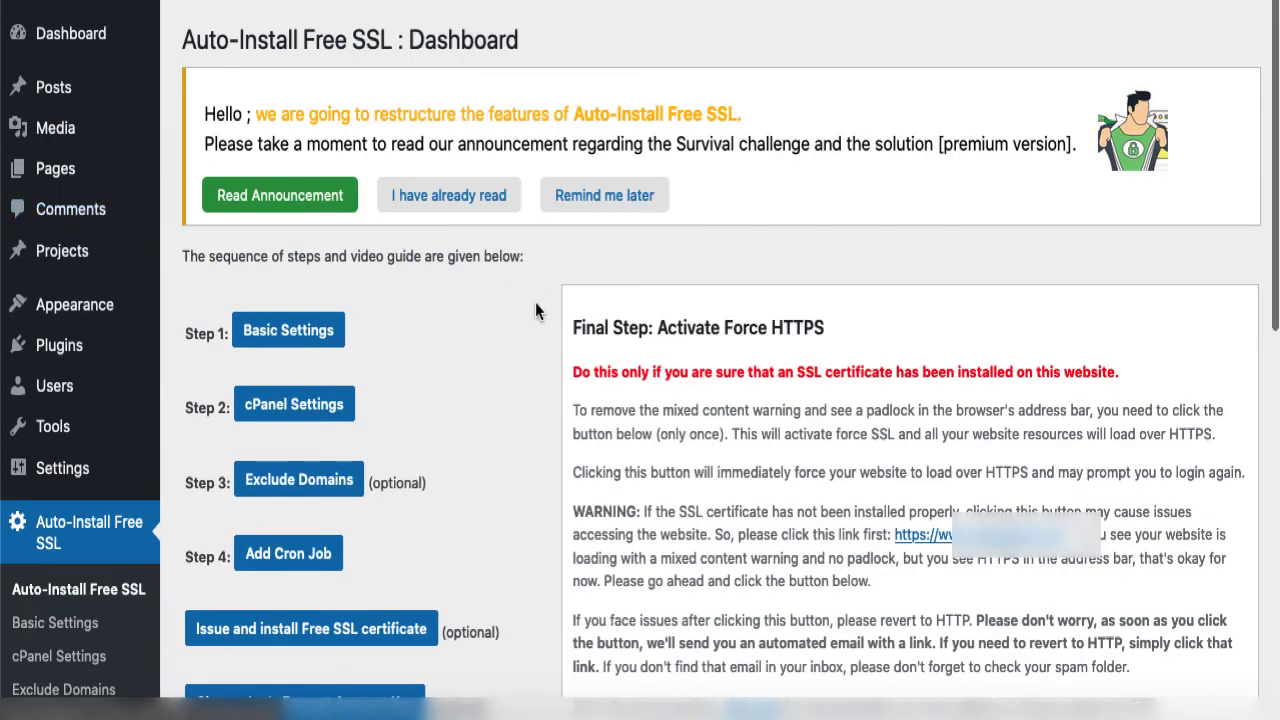
# Step: Activate Force HTTPS as the plugin's final step and confirm the activation
pyautogui.scroll(-5, 535, 304)
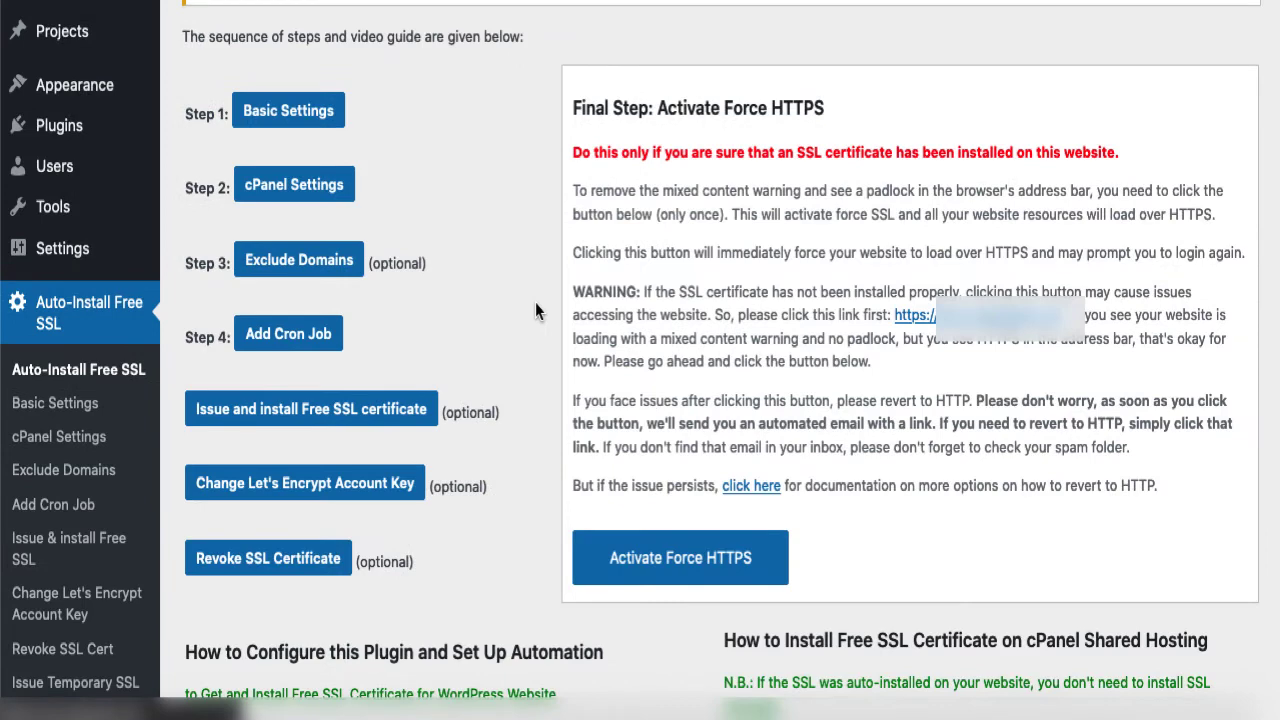
pyautogui.scroll(-3, 535, 302)
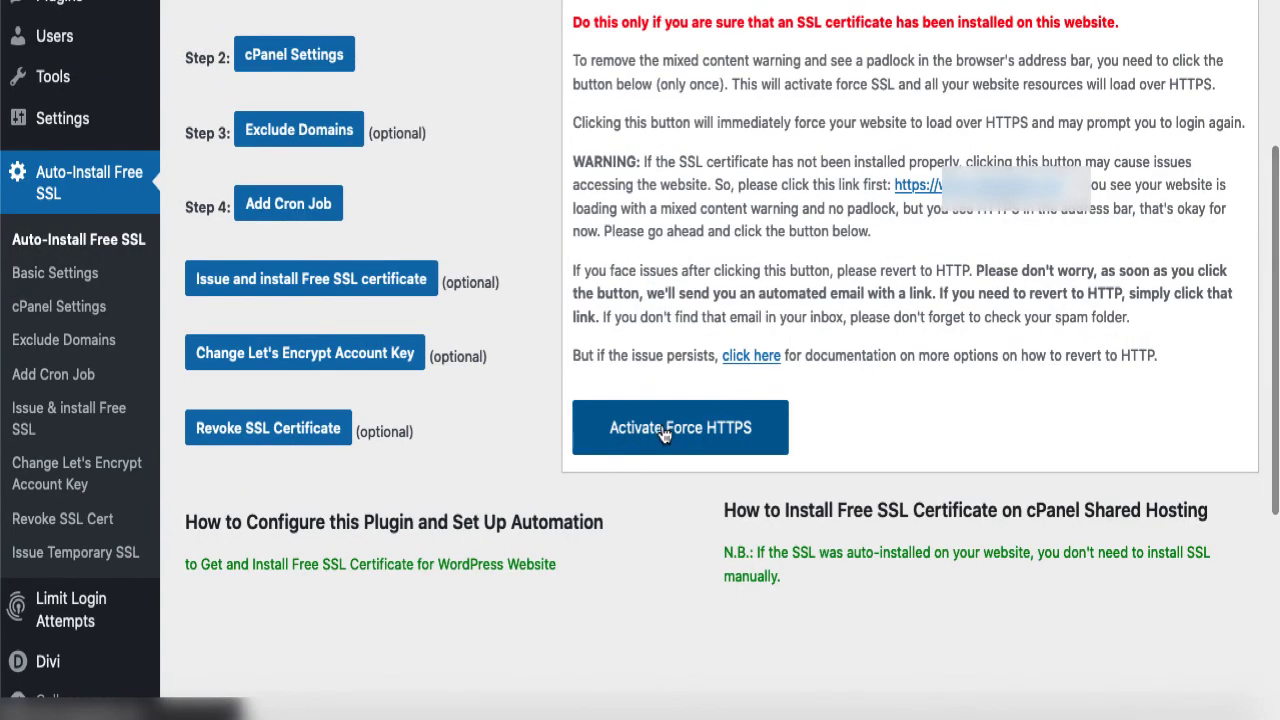
pyautogui.click(663, 432)
pyautogui.click(794, 386)
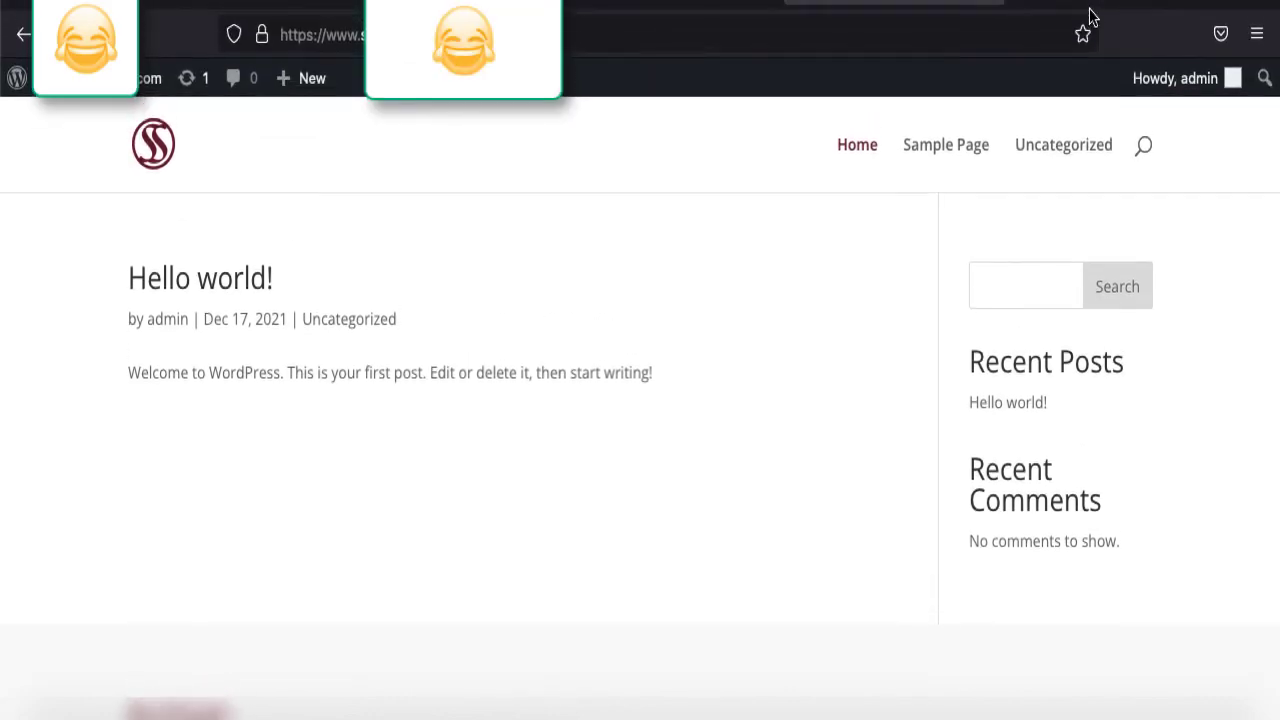
# Step: Recheck the home page's connection security with Force HTTPS active
pyautogui.click(262, 31)
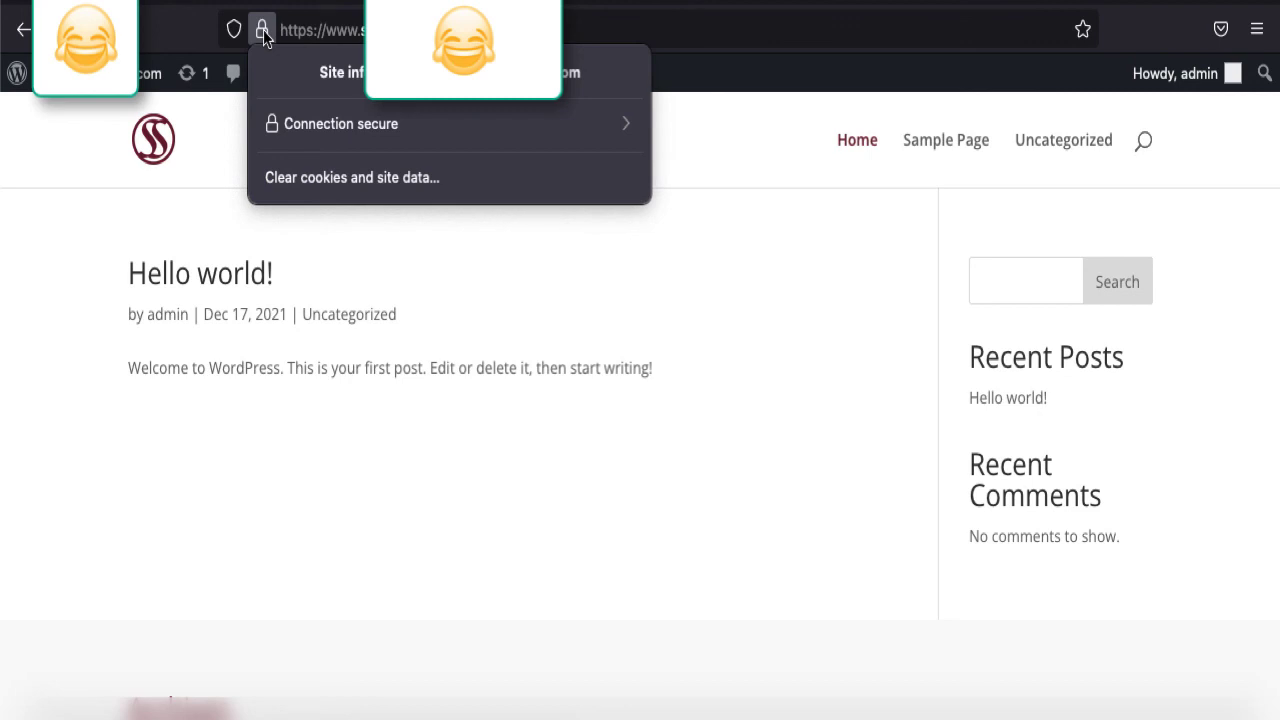
pyautogui.click(264, 33)
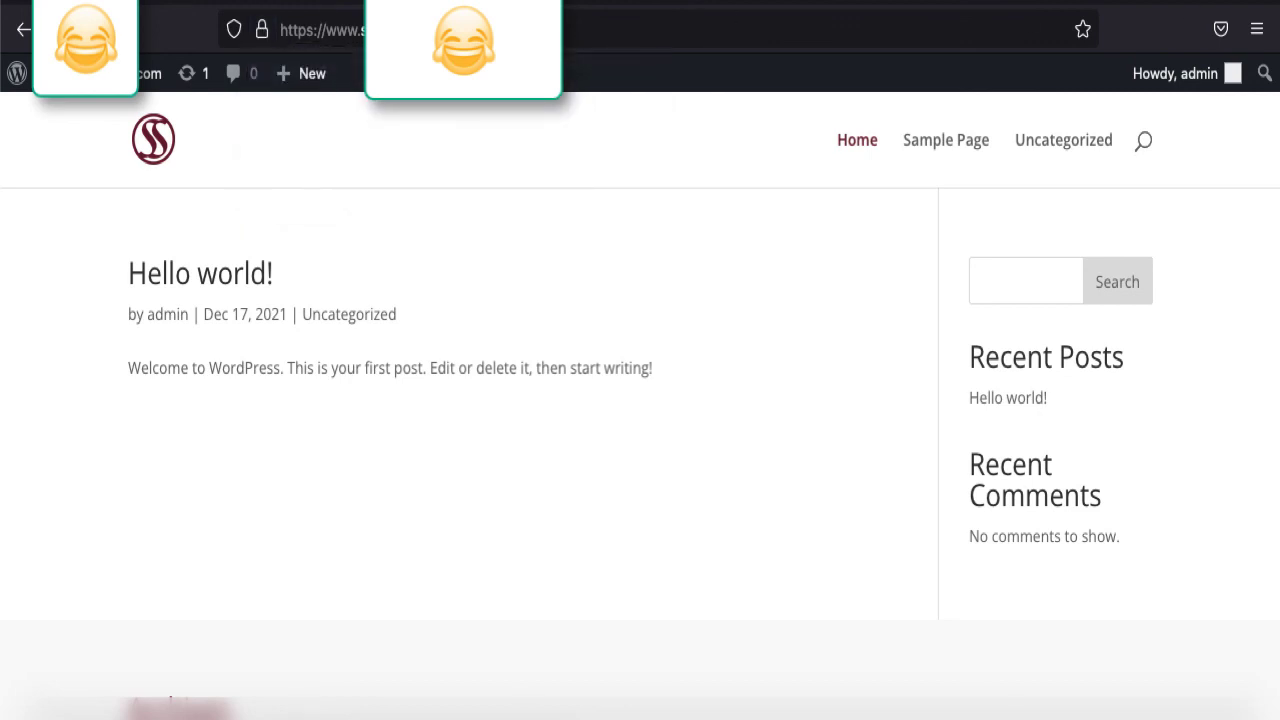